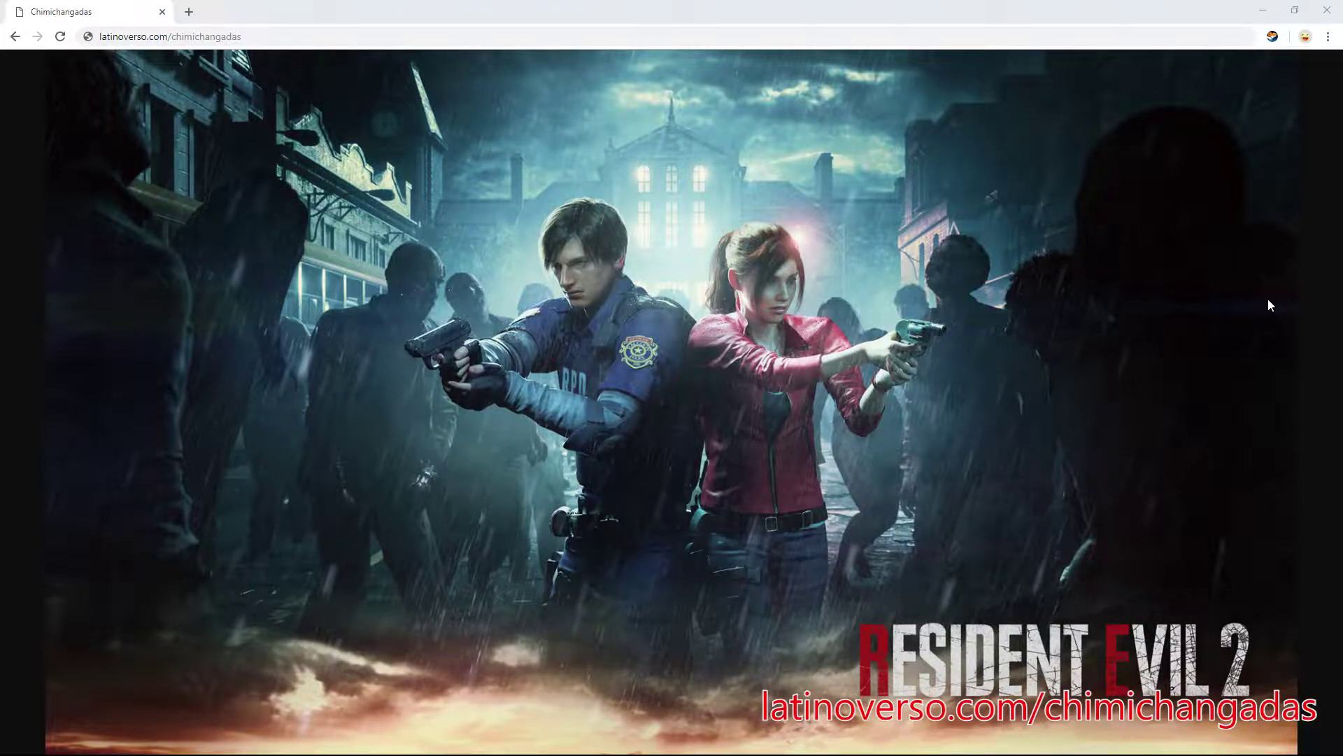
Review the praydog RE2-Mod-Framework GitHub page and open the AppVeyor artifacts page linked in its installation instructions
click(1271, 305)
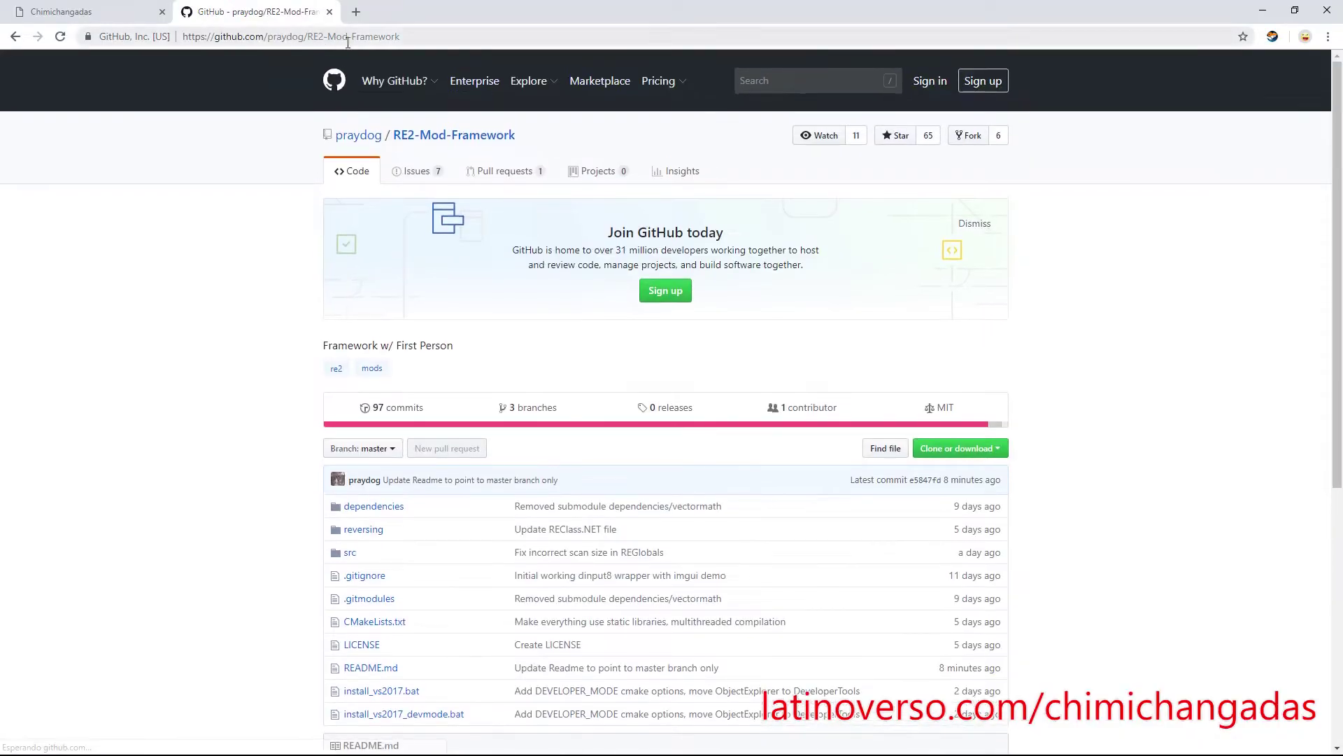
scroll(1162, 429, down, 5)
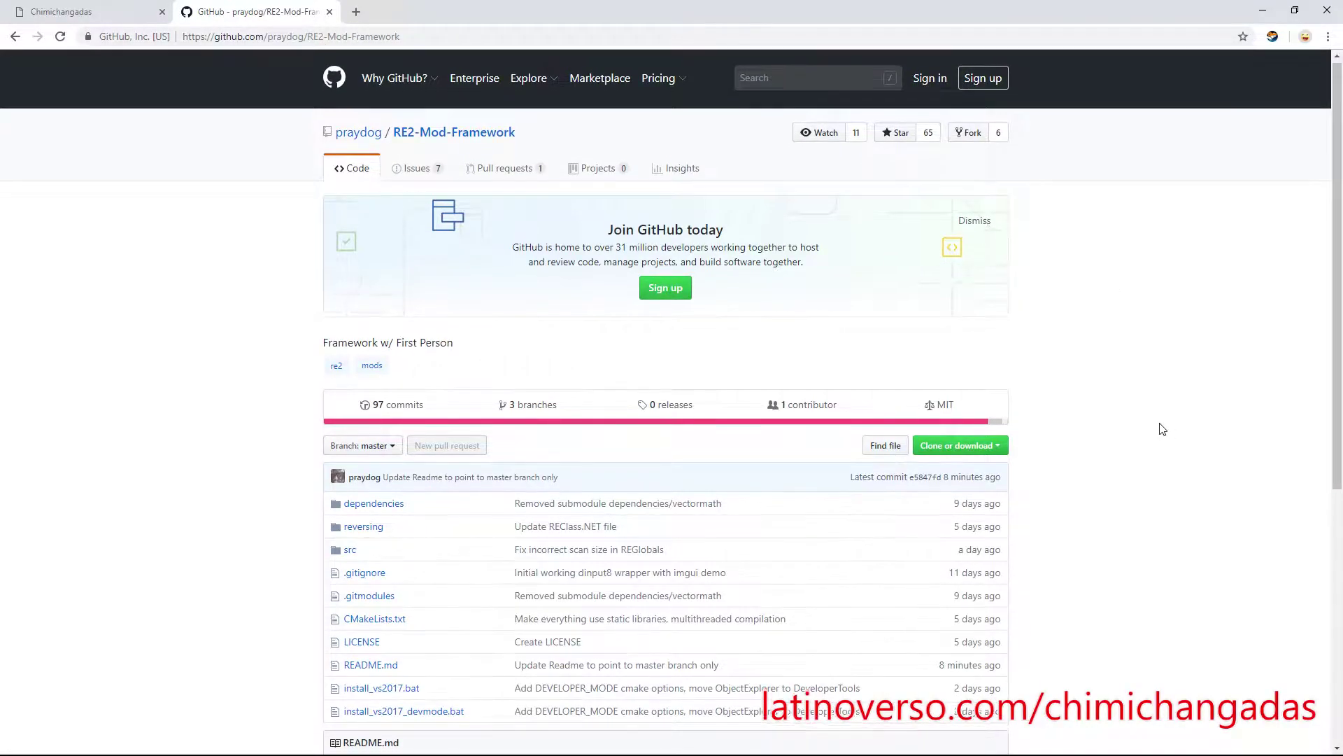
scroll(1160, 426, up, 5)
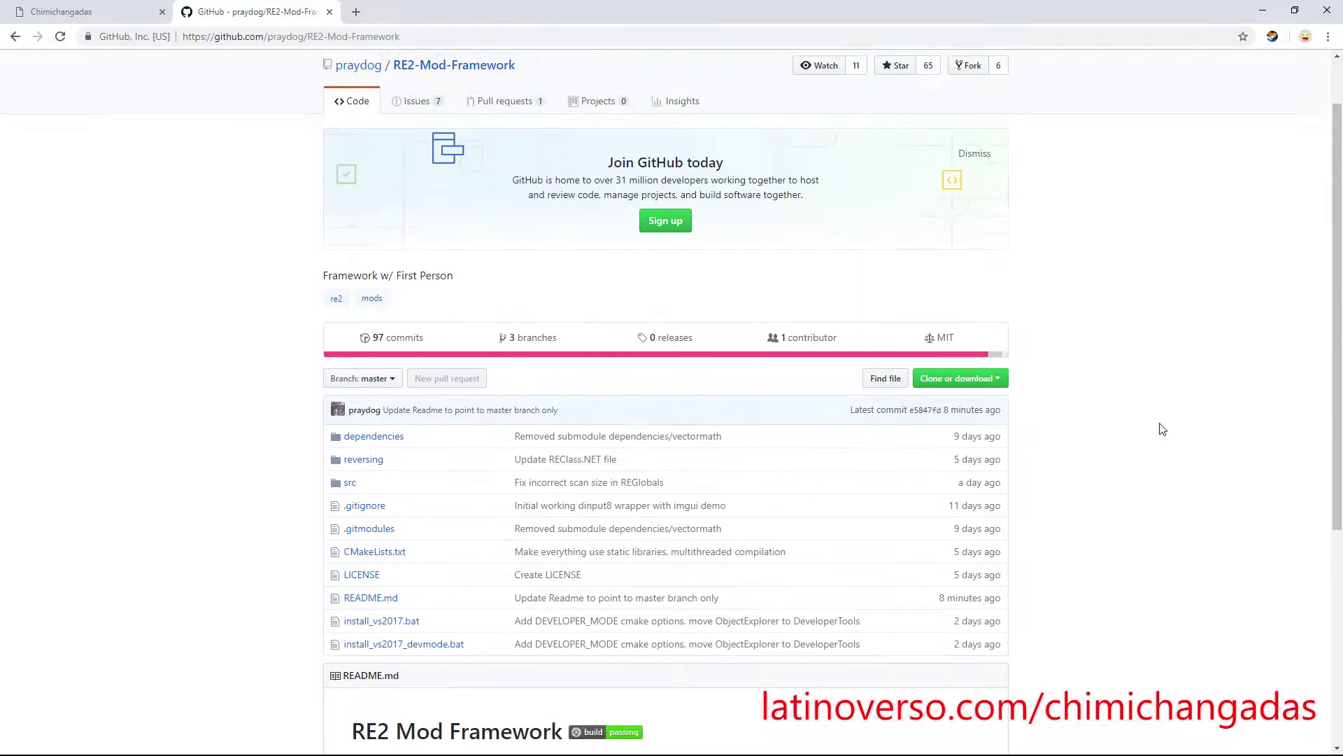
scroll(1160, 426, down, 6)
middle_click(538, 500)
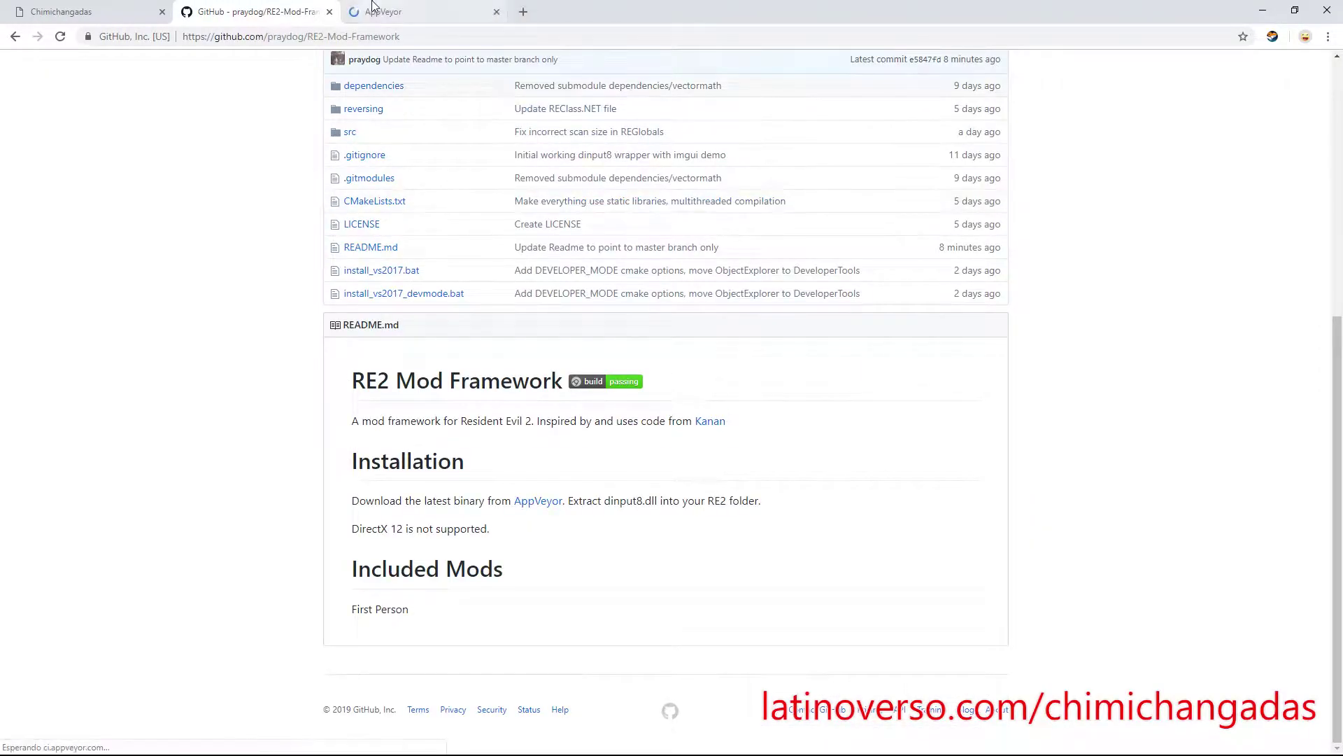
click(404, 11)
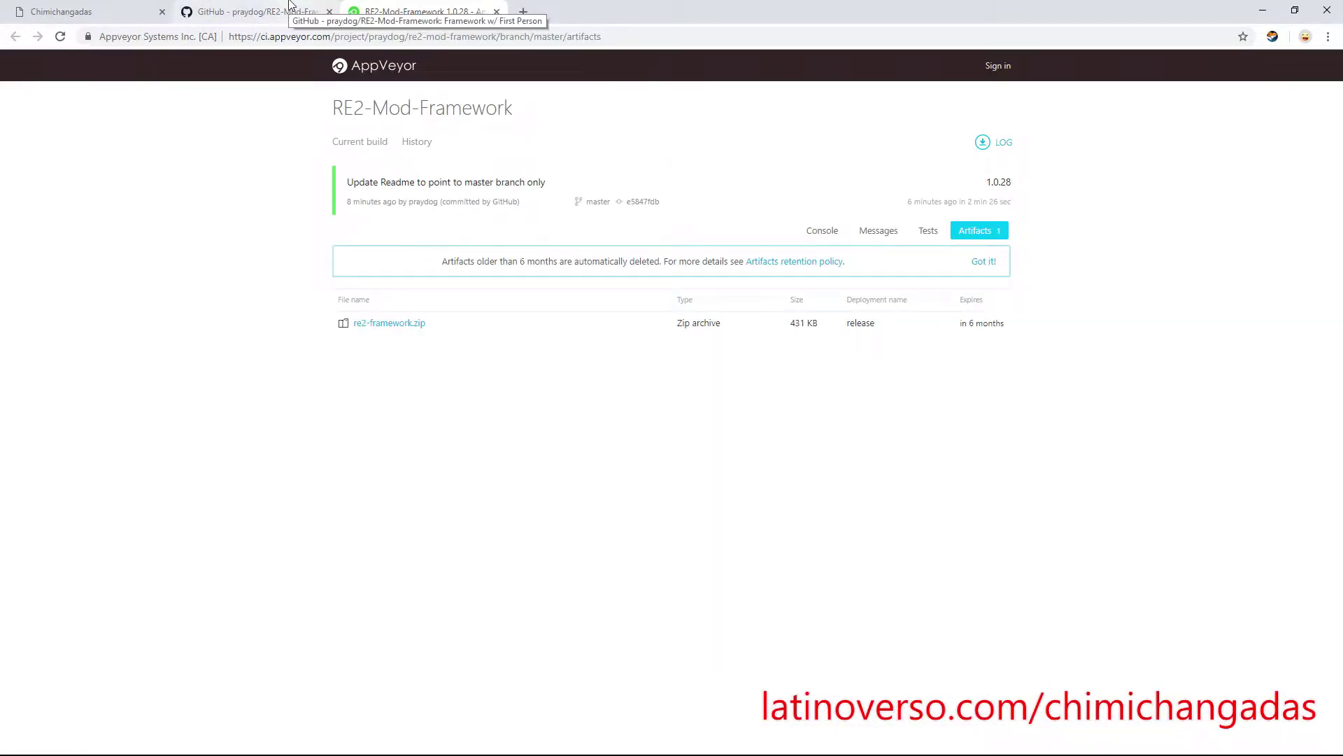
Download re2-framework.zip and RE2-Mod-Framework-master.zip from their Google Drive pages
click(293, 7)
click(455, 7)
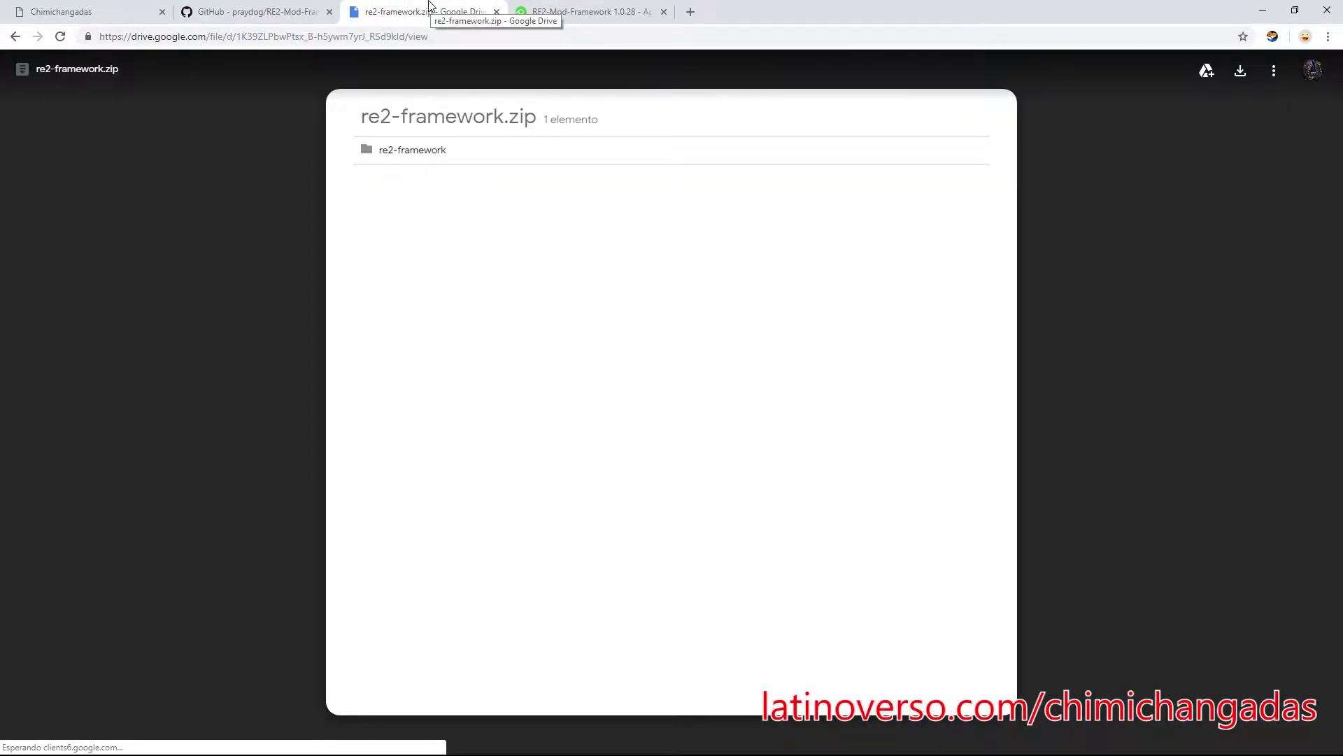
click(273, 8)
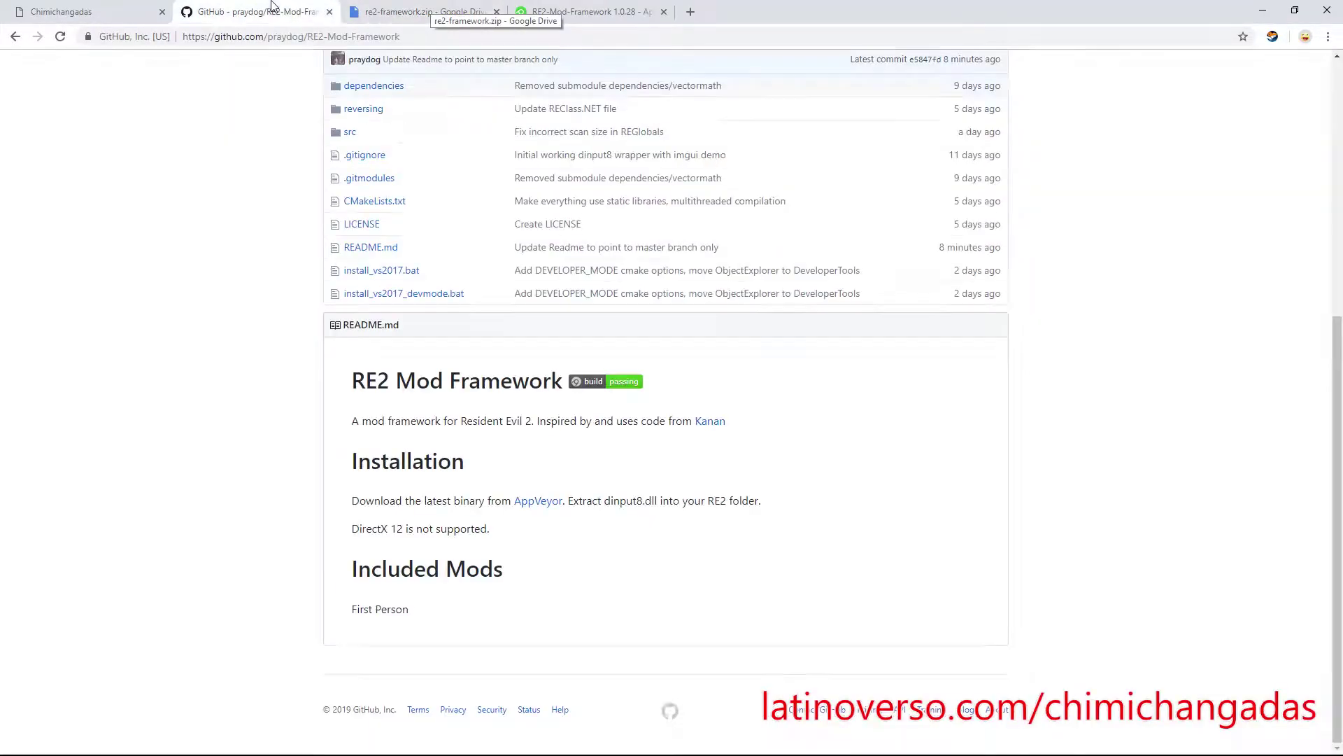
click(402, 8)
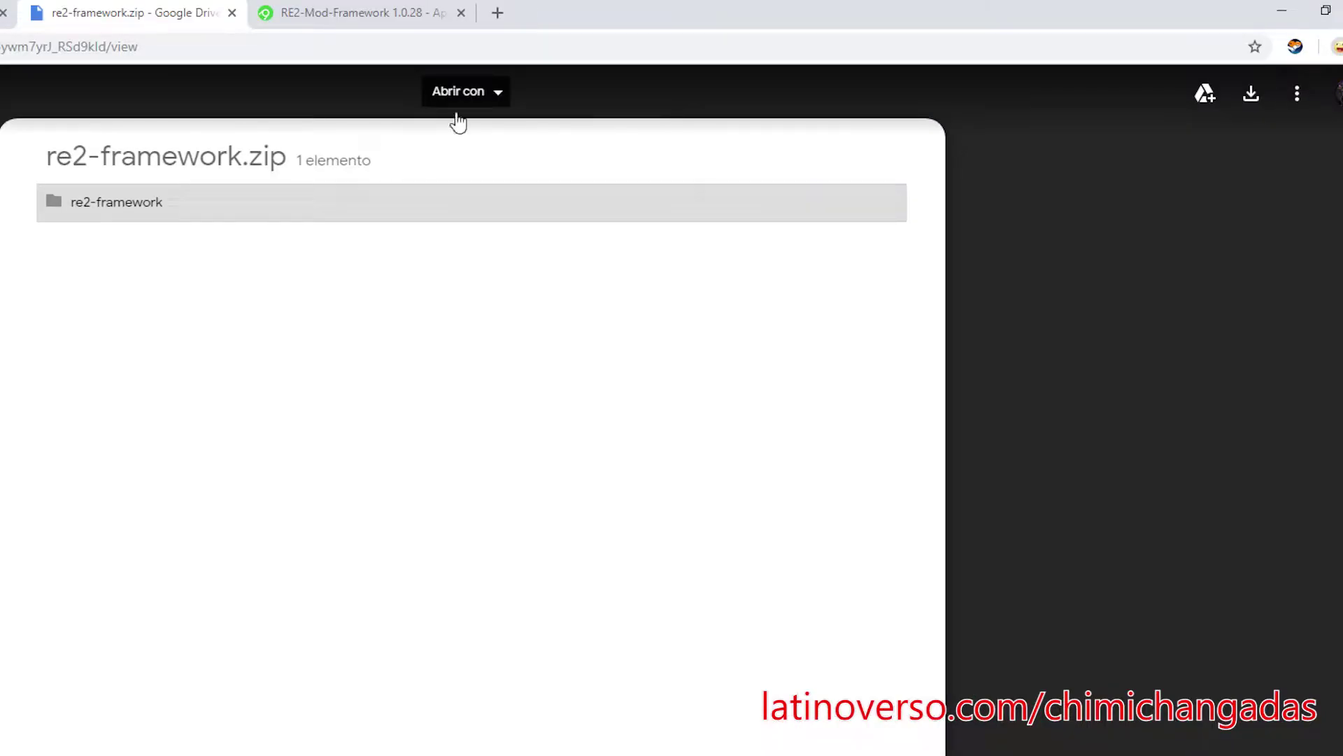
click(1249, 96)
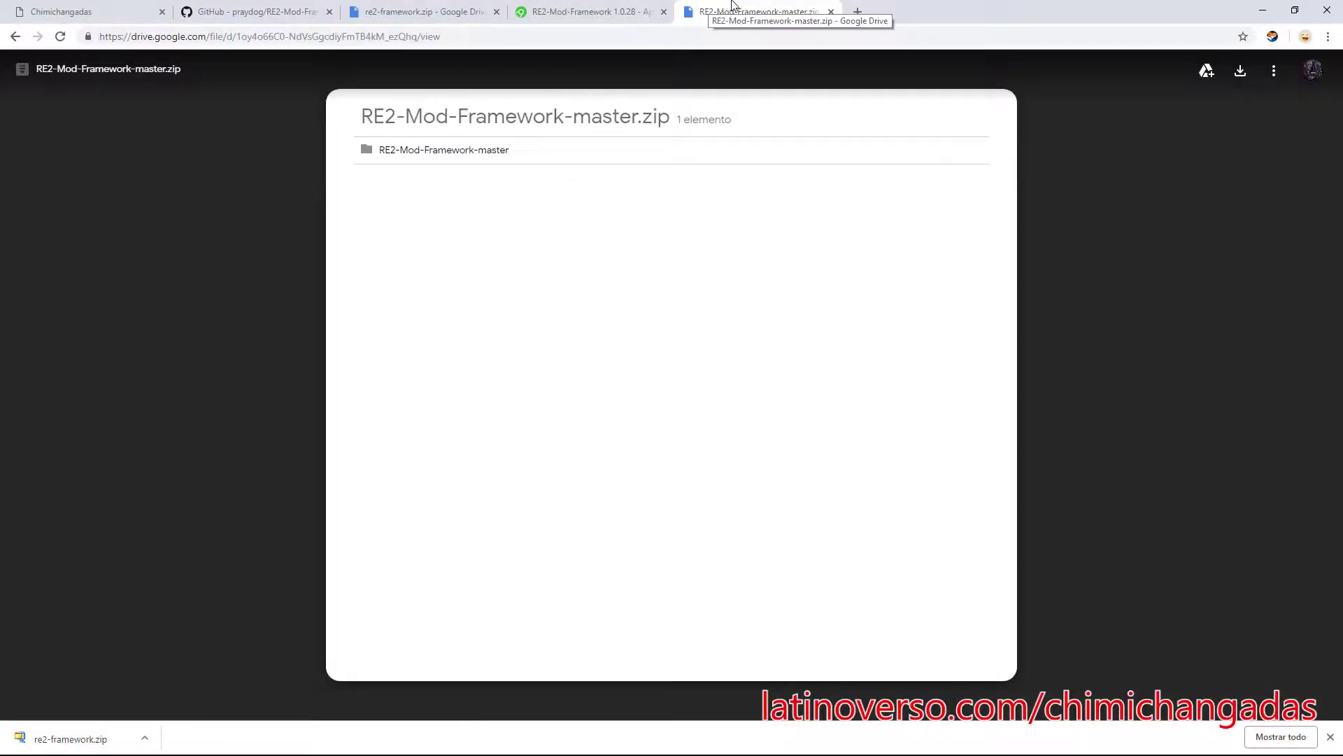
click(1249, 77)
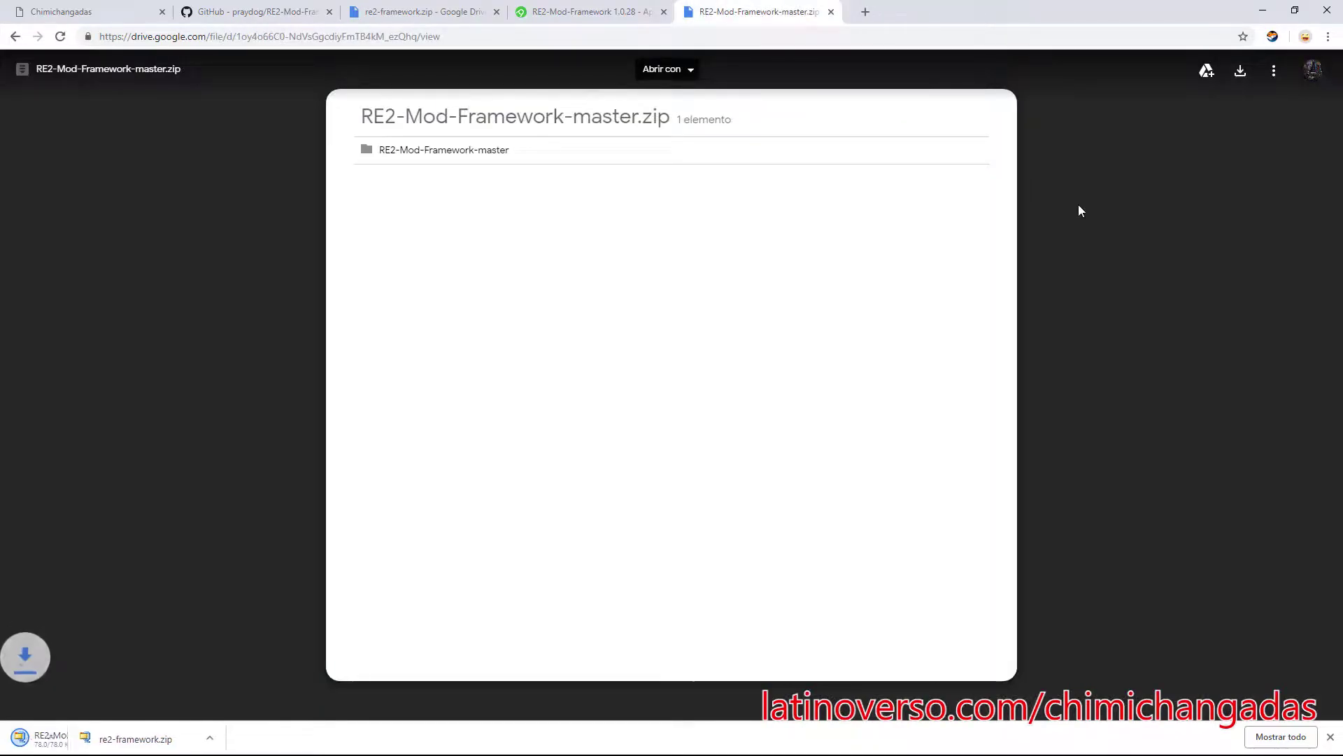
Show the downloaded RE2-Mod-Framework-master.zip in its containing folder
click(146, 740)
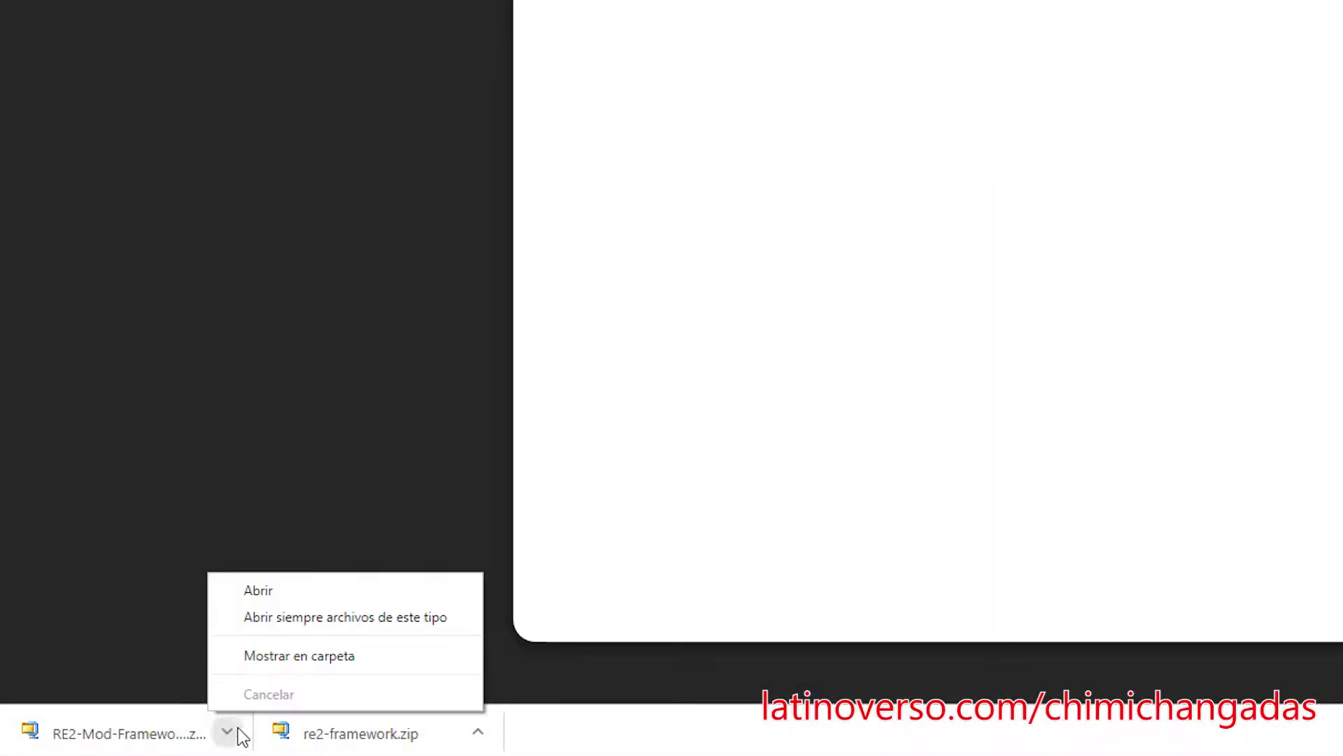
click(288, 660)
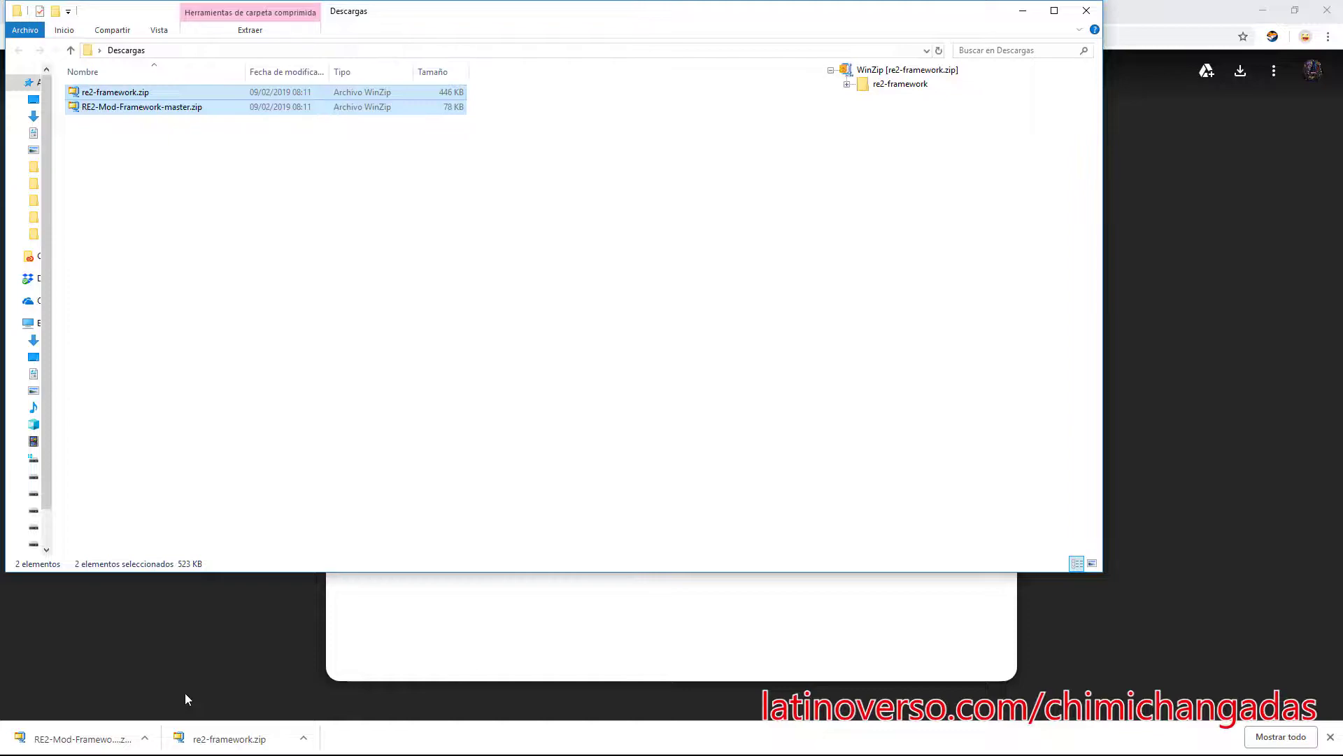
click(390, 412)
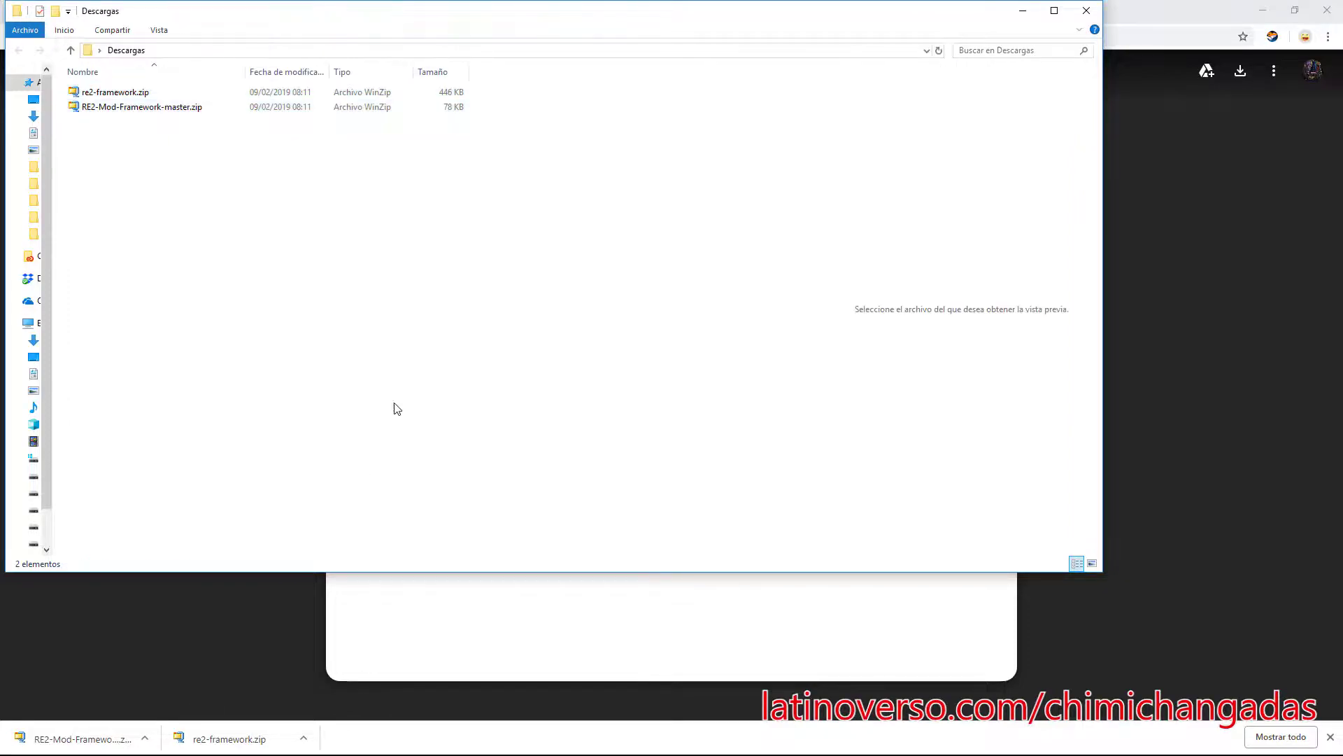
Extract re2-framework.zip and RE2-Mod-Framework-master.zip directly into the Descargas folder with WinRAR
drag(153, 105, 116, 102)
right_click(115, 102)
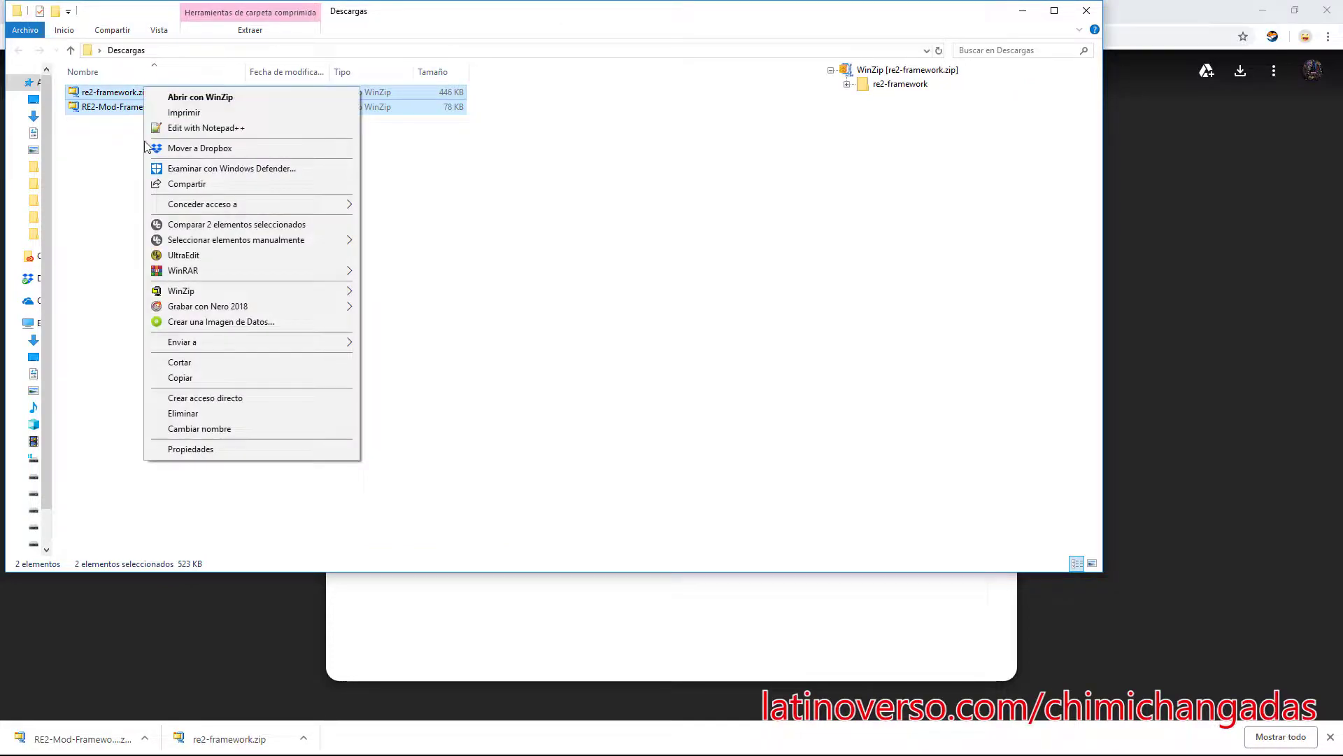
mouse_move(272, 275)
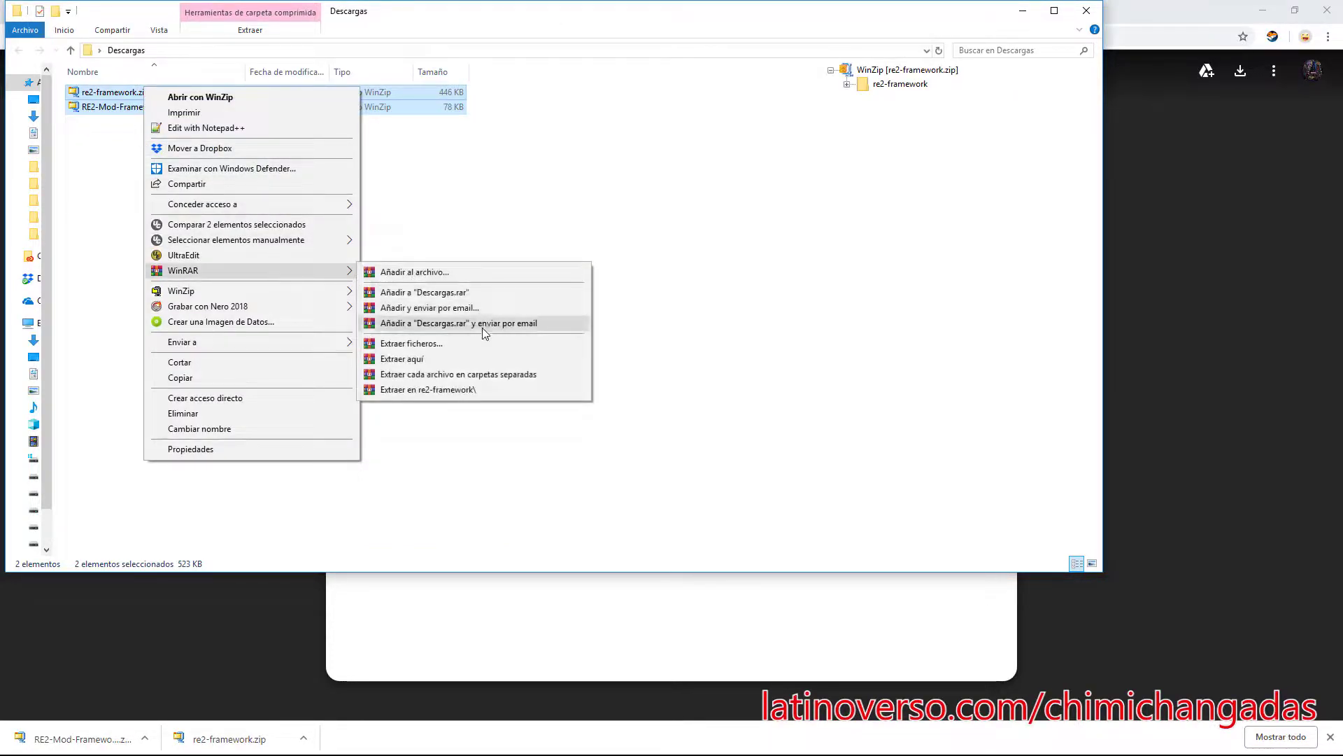
click(462, 365)
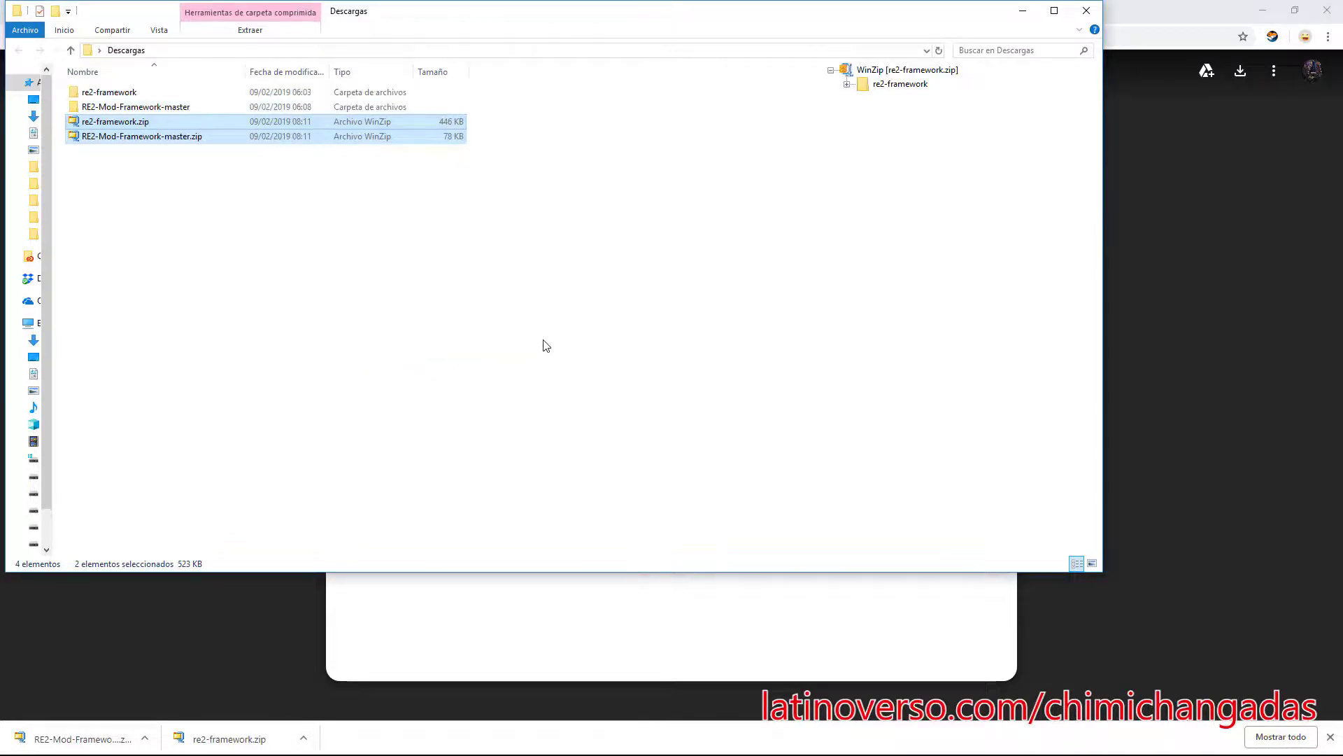
click(155, 108)
click(159, 96)
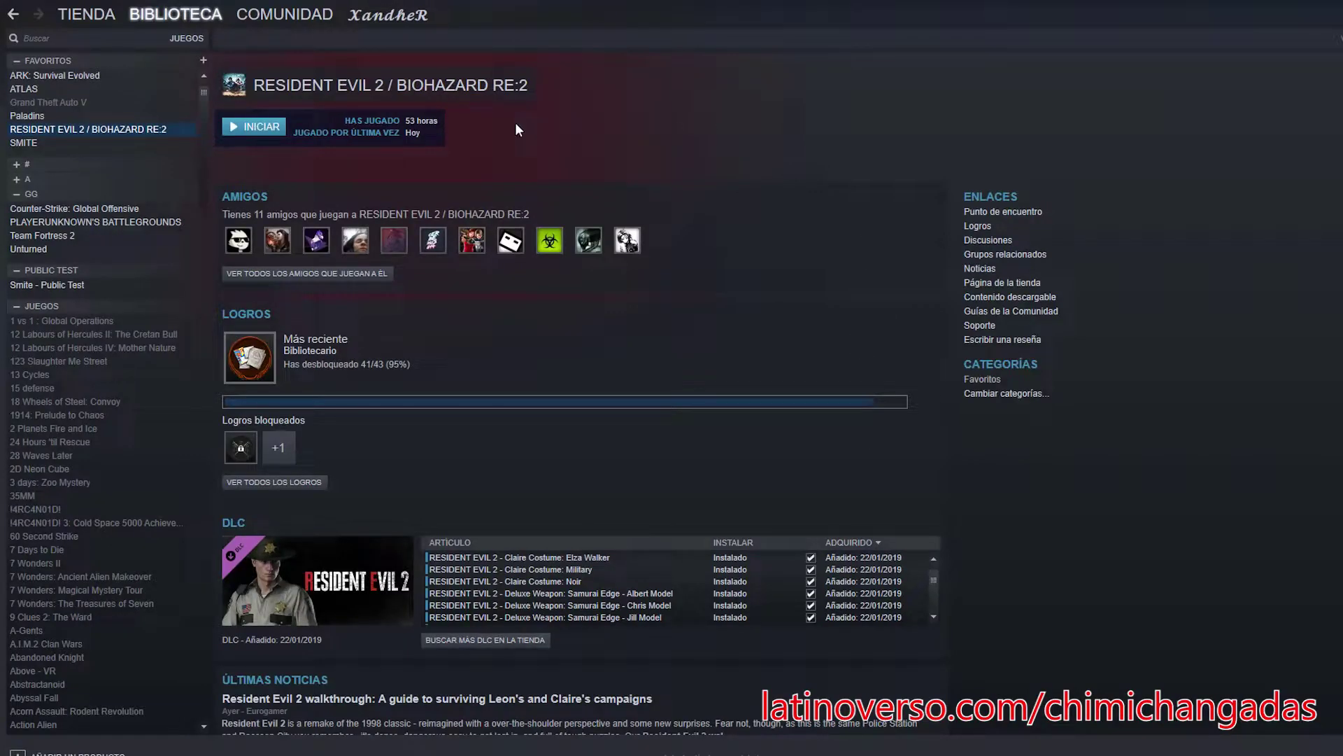
Switch to Steam and open the local files folder of RESIDENT EVIL 2 / BIOHAZARD RE:2 from its properties
right_click(123, 127)
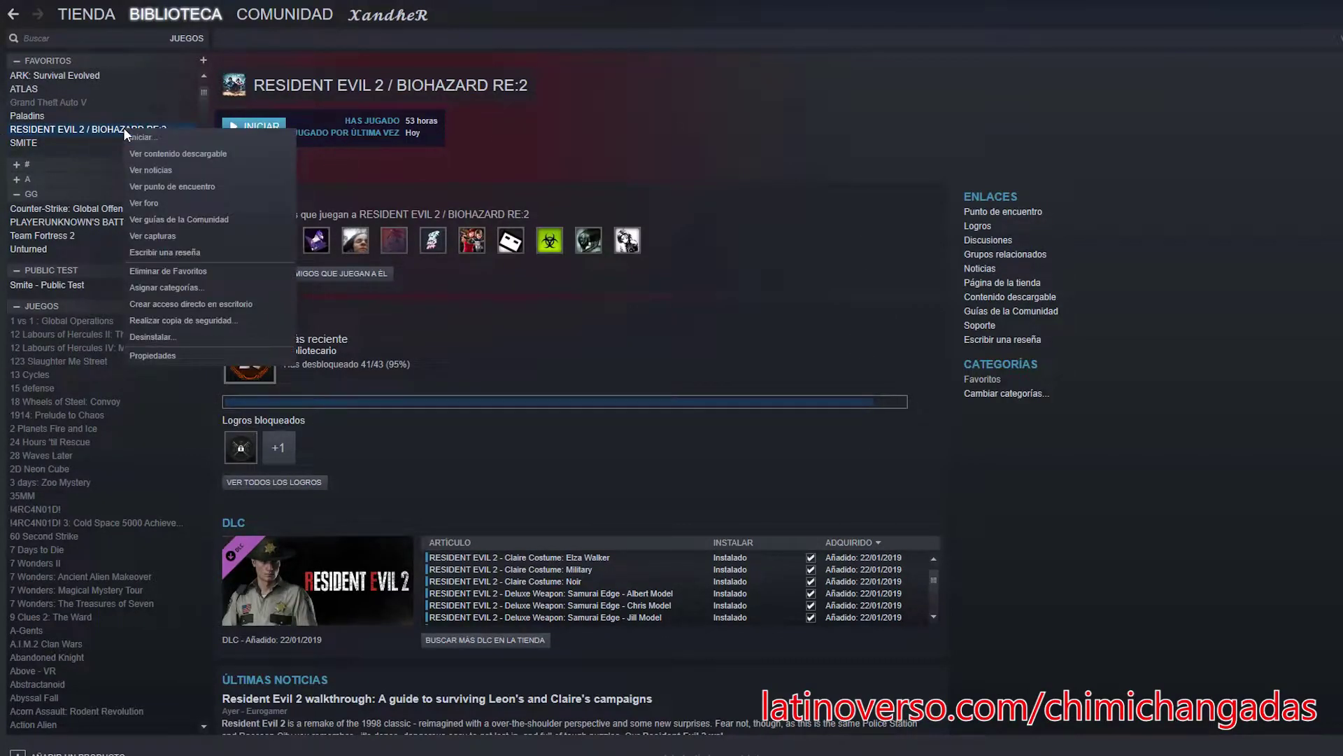
mouse_move(147, 32)
click(148, 32)
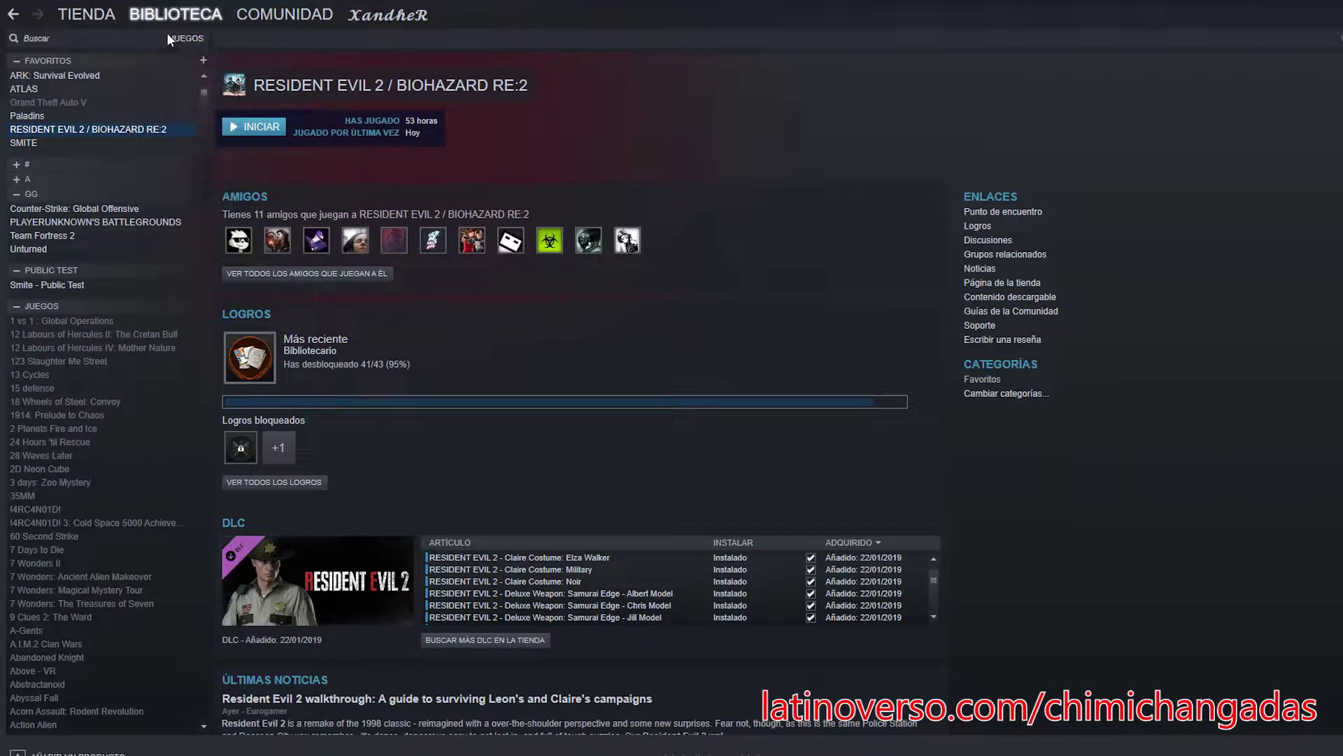
right_click(125, 133)
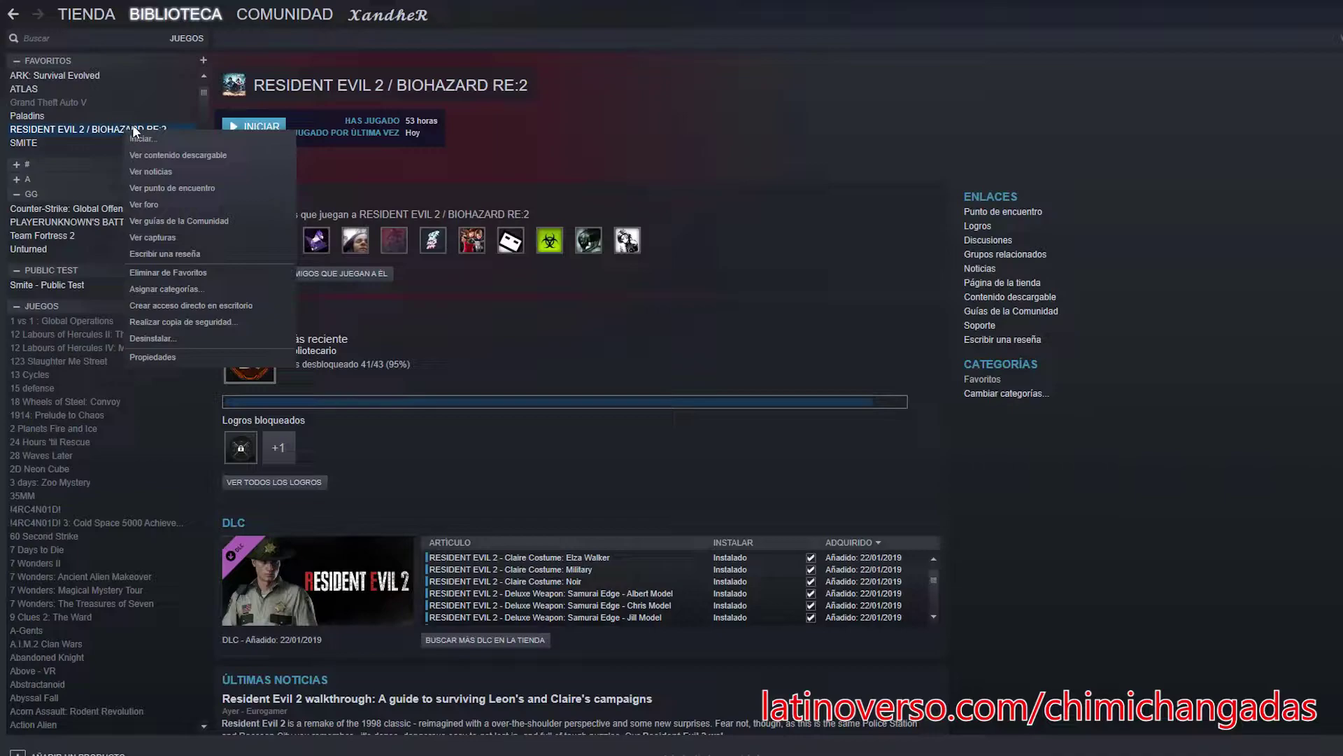
click(199, 357)
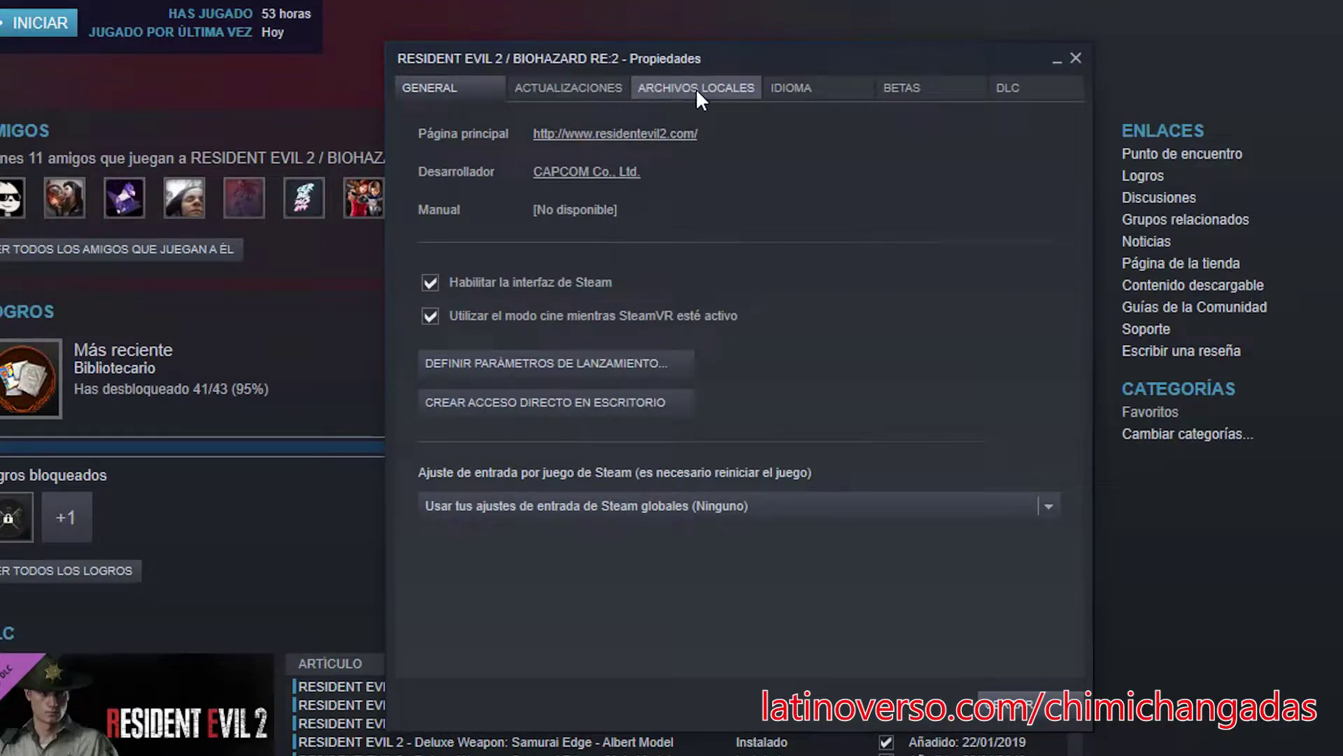
click(702, 94)
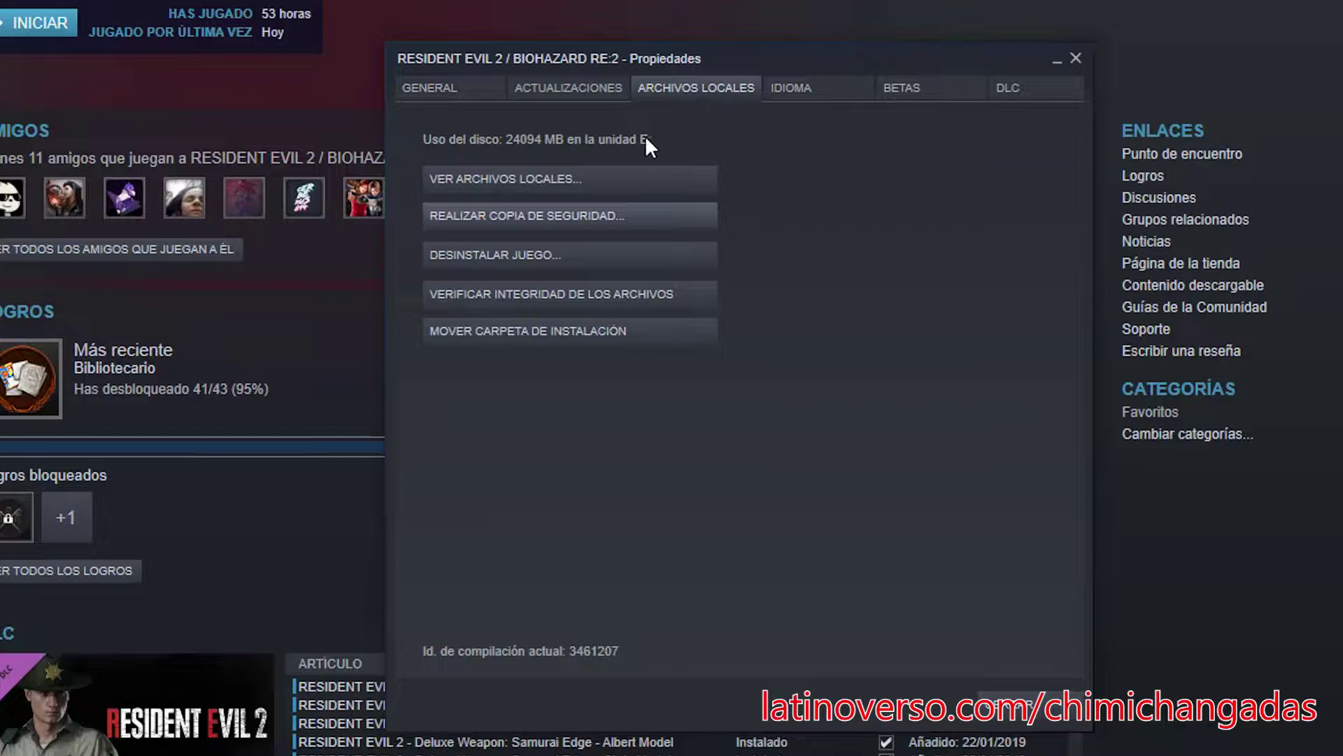
click(572, 179)
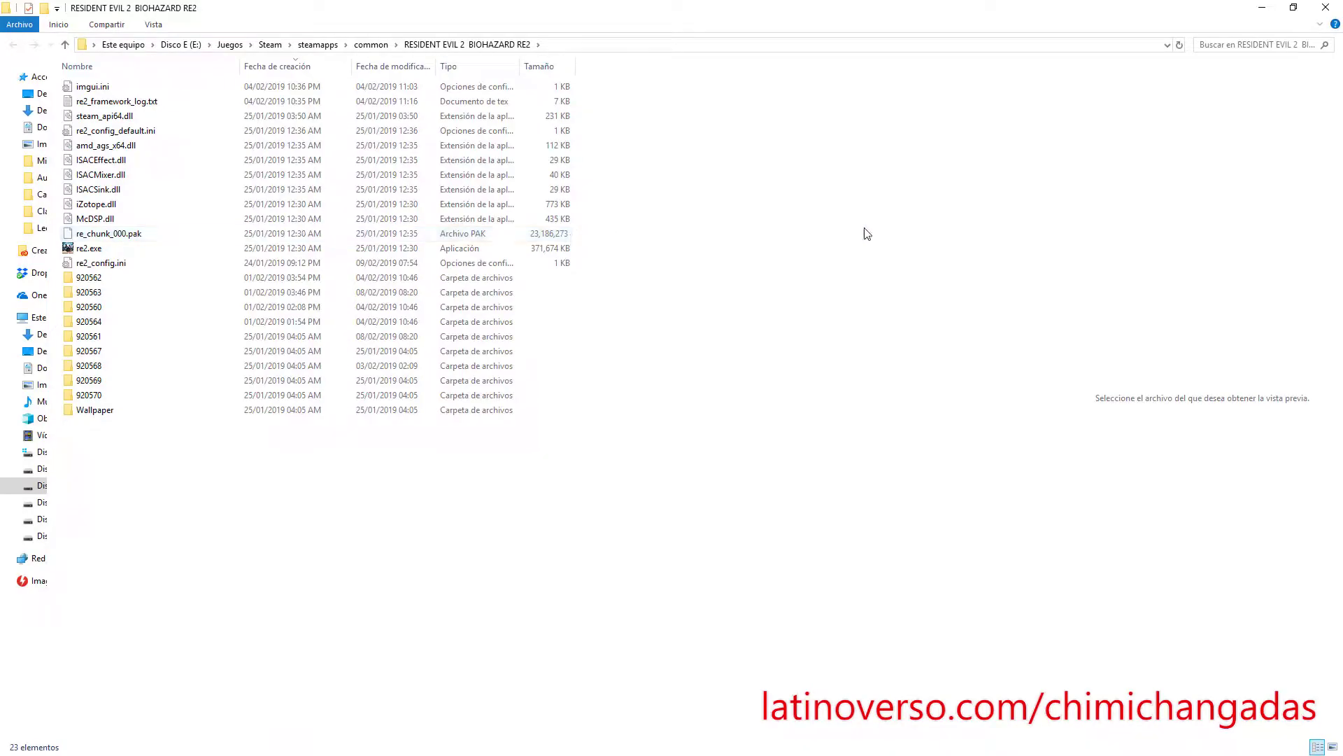
Display the full path of the RESIDENT EVIL 2 BIOHAZARD RE2 installation folder
click(620, 45)
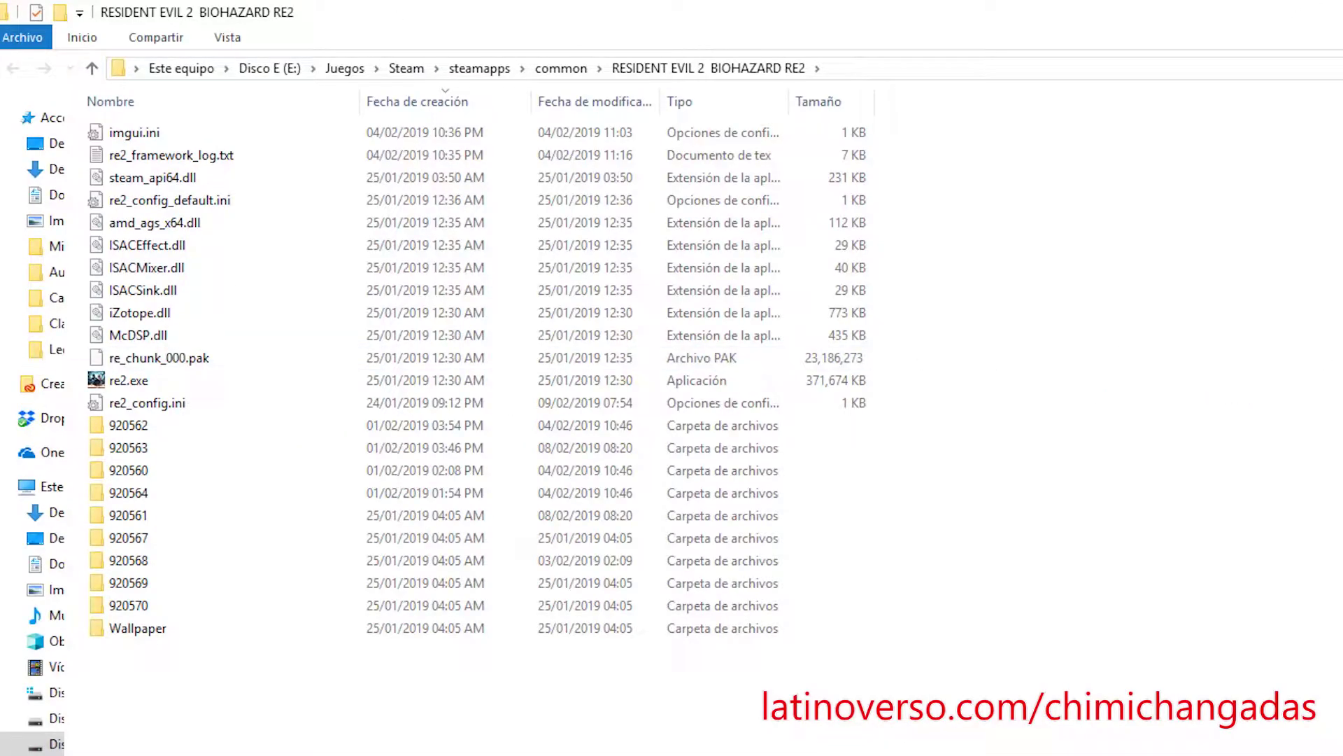
click(938, 67)
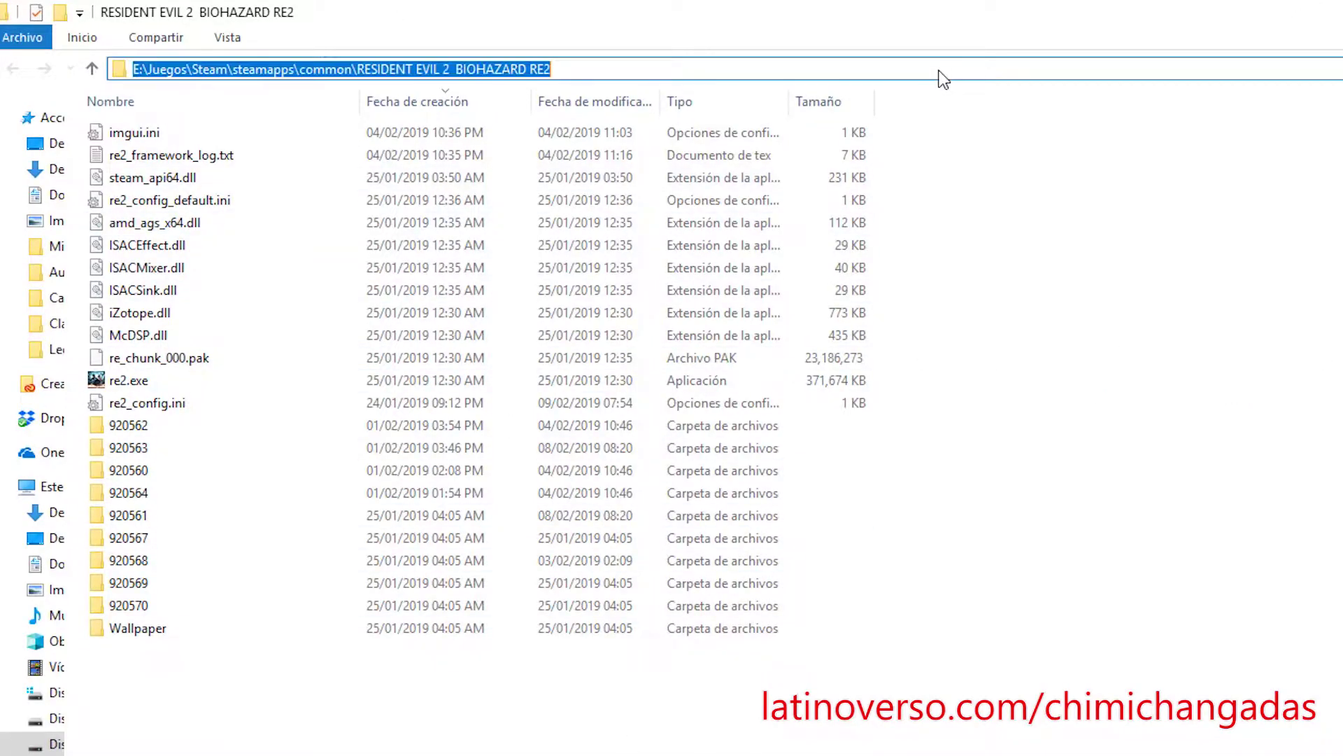
click(1088, 529)
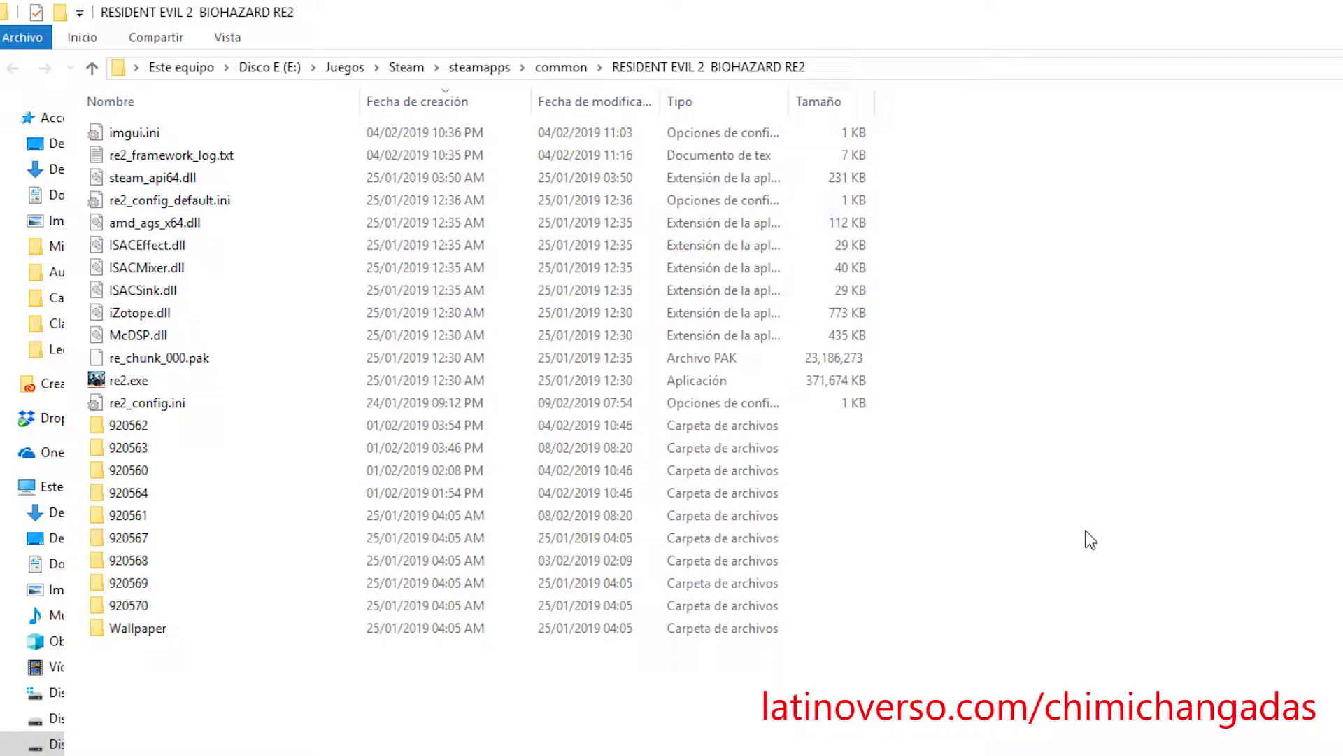
Move all contents of the extracted RE2-Mod-Framework-master folder into the RESIDENT EVIL 2 BIOHAZARD RE2 game folder
key(alt+Tab)
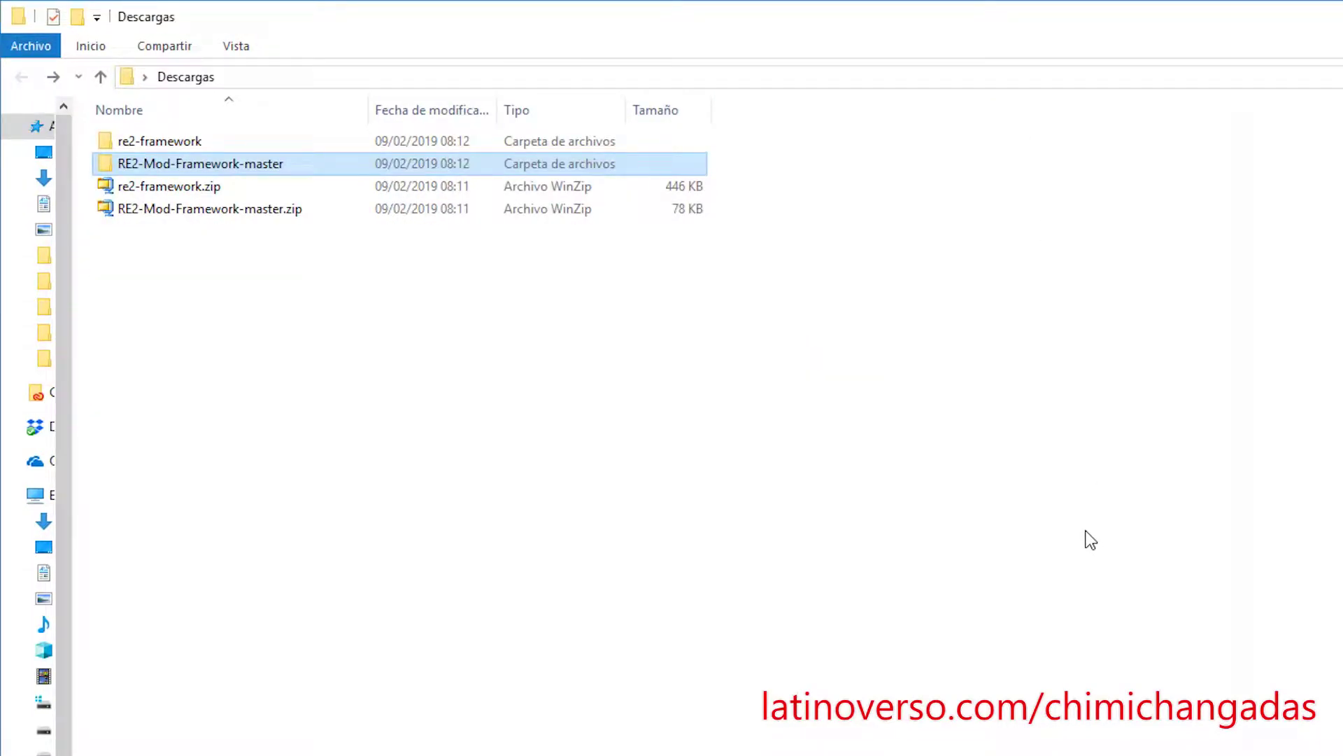
key(Up)
key(Down)
key(Return)
drag(1086, 530, 319, 120)
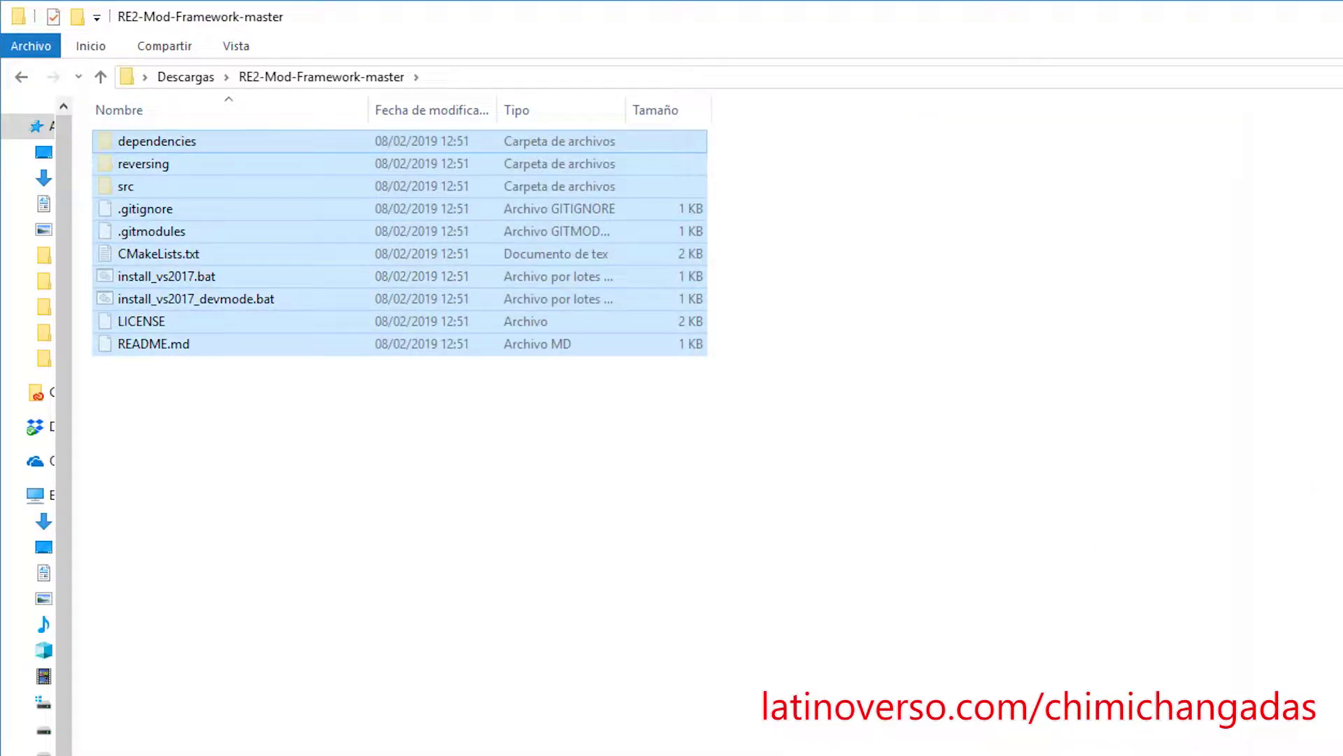
key(alt+Tab)
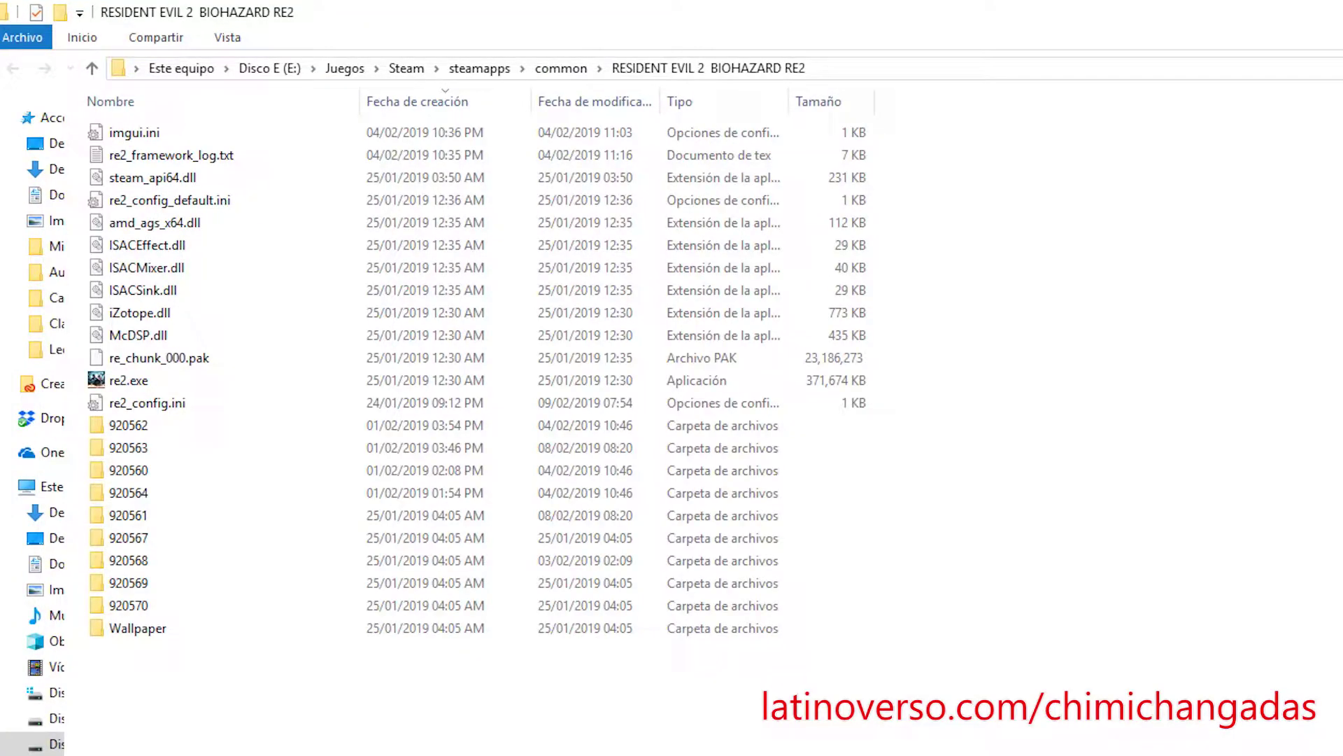
key(ctrl+v)
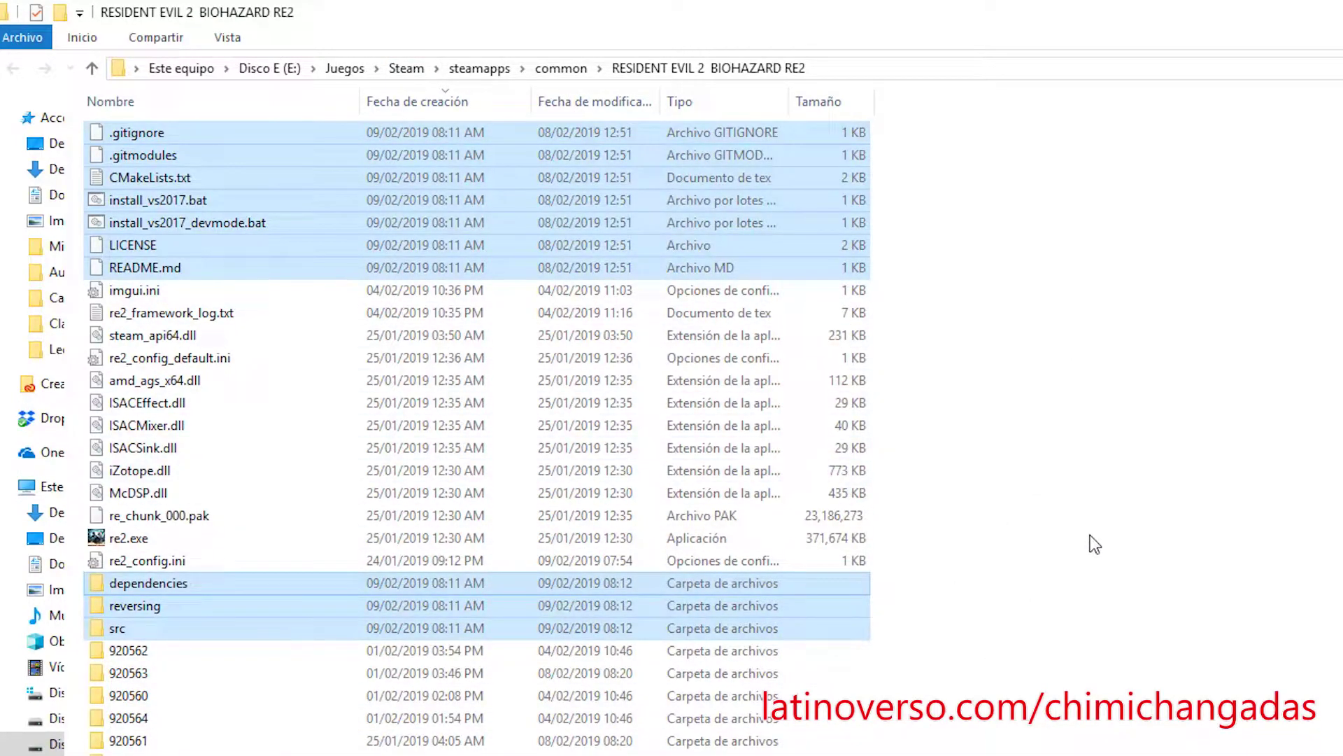
Move dinput8.dll from the extracted re2-framework folder into the RESIDENT EVIL 2 BIOHAZARD RE2 game folder
key(alt+Tab)
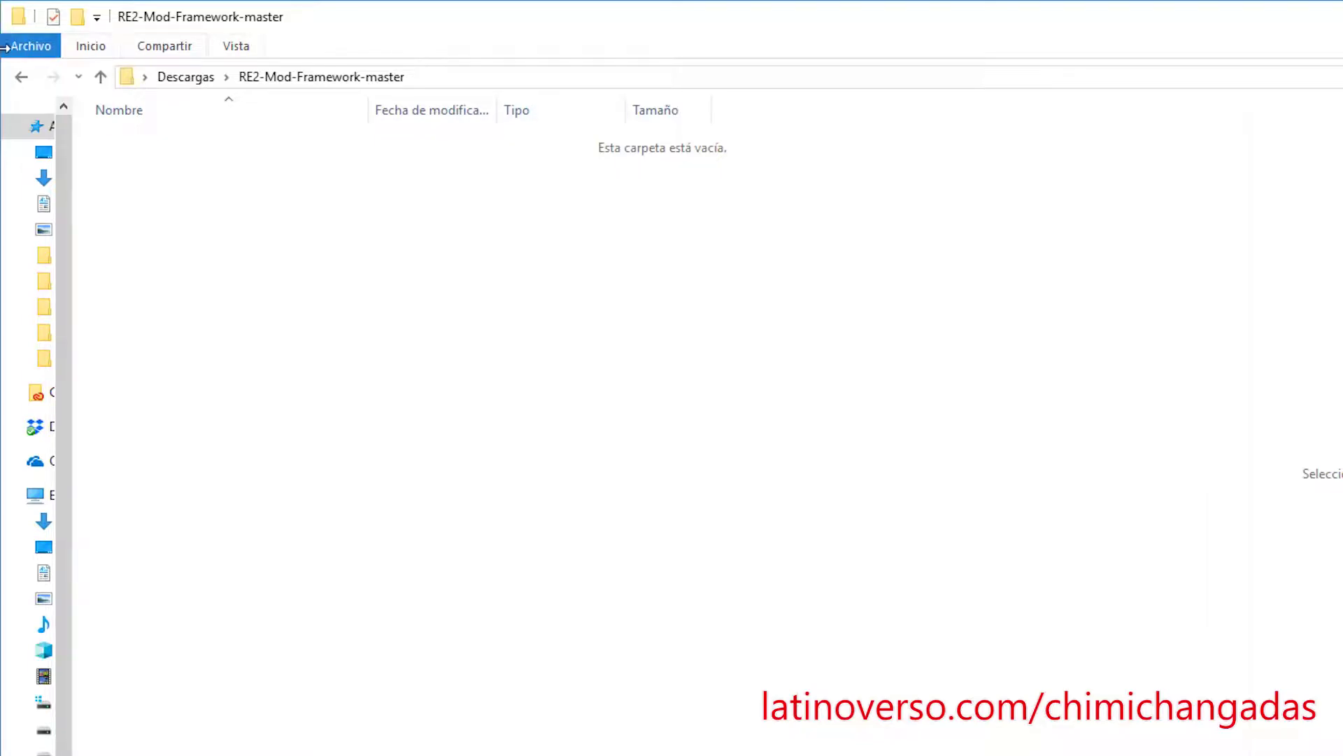
click(12, 70)
double_click(208, 142)
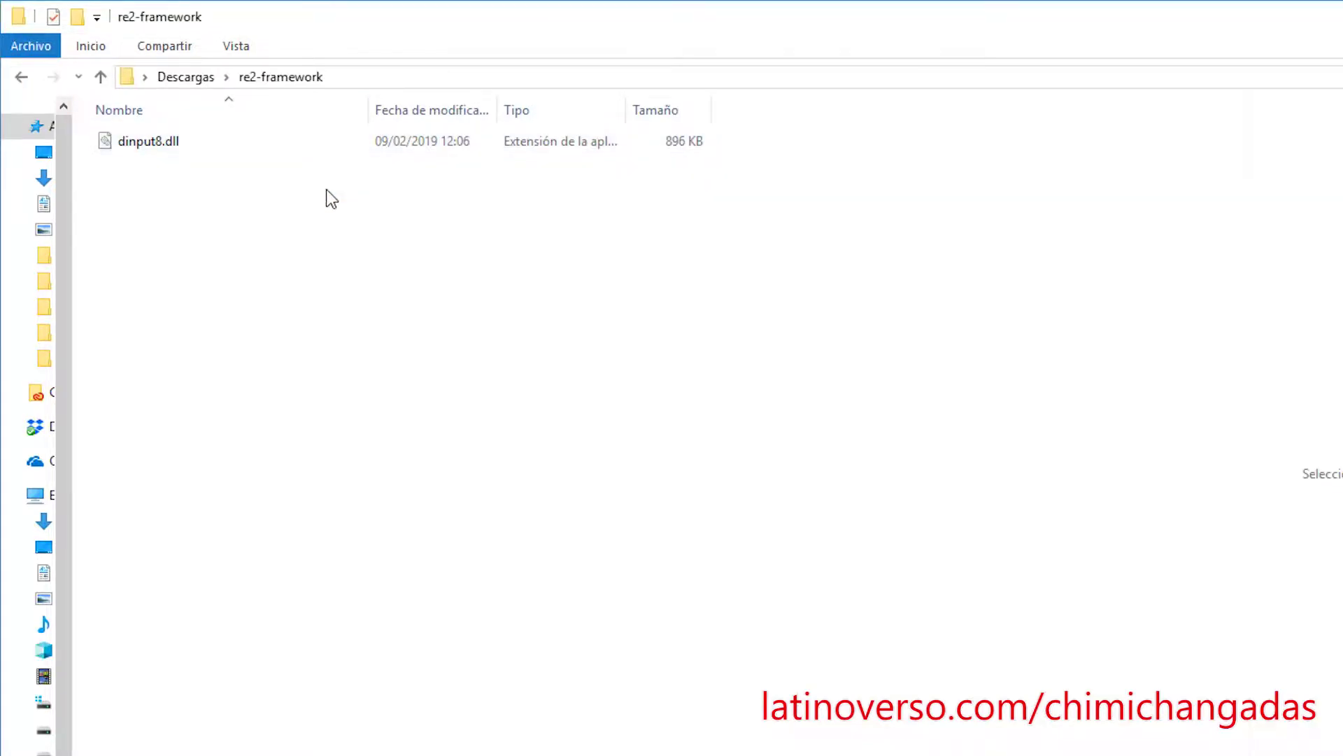
key(ctrl+a)
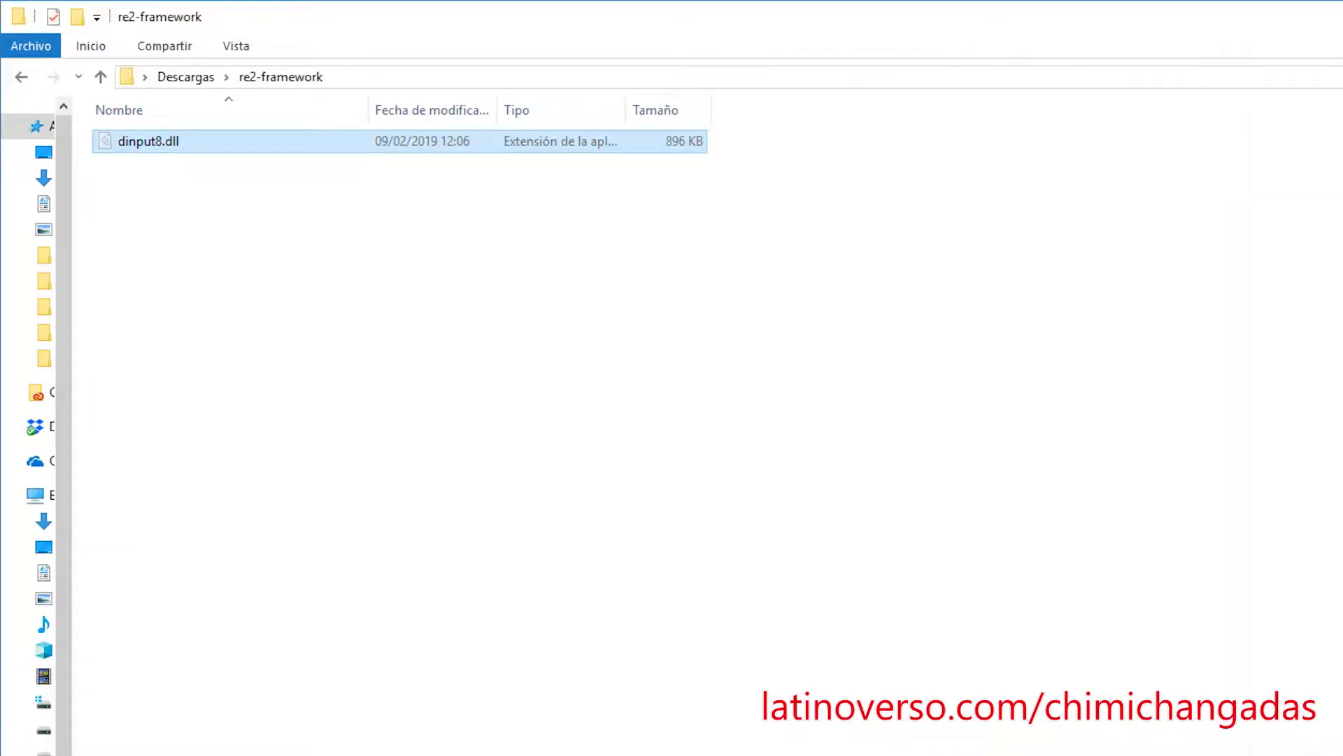
key(alt+Tab)
key(ctrl+v)
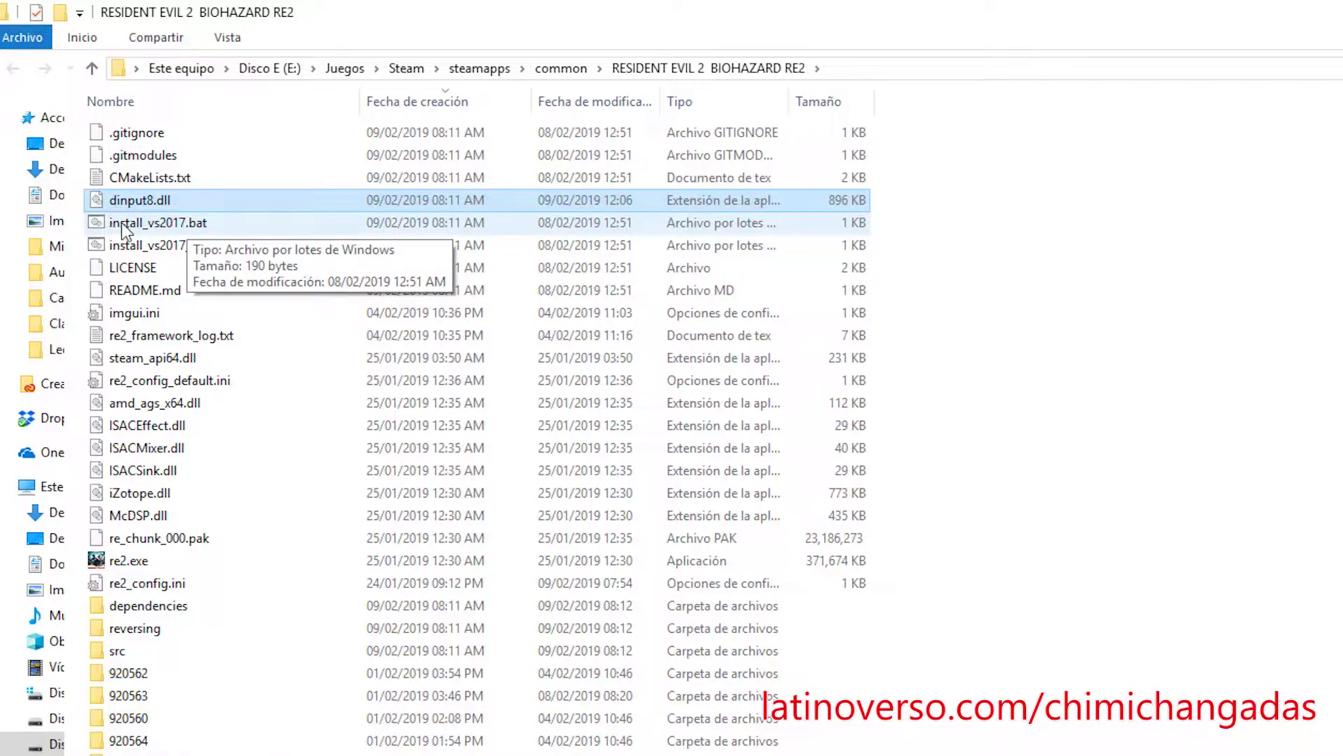
Run install_vs2017.bat in the game folder
click(222, 225)
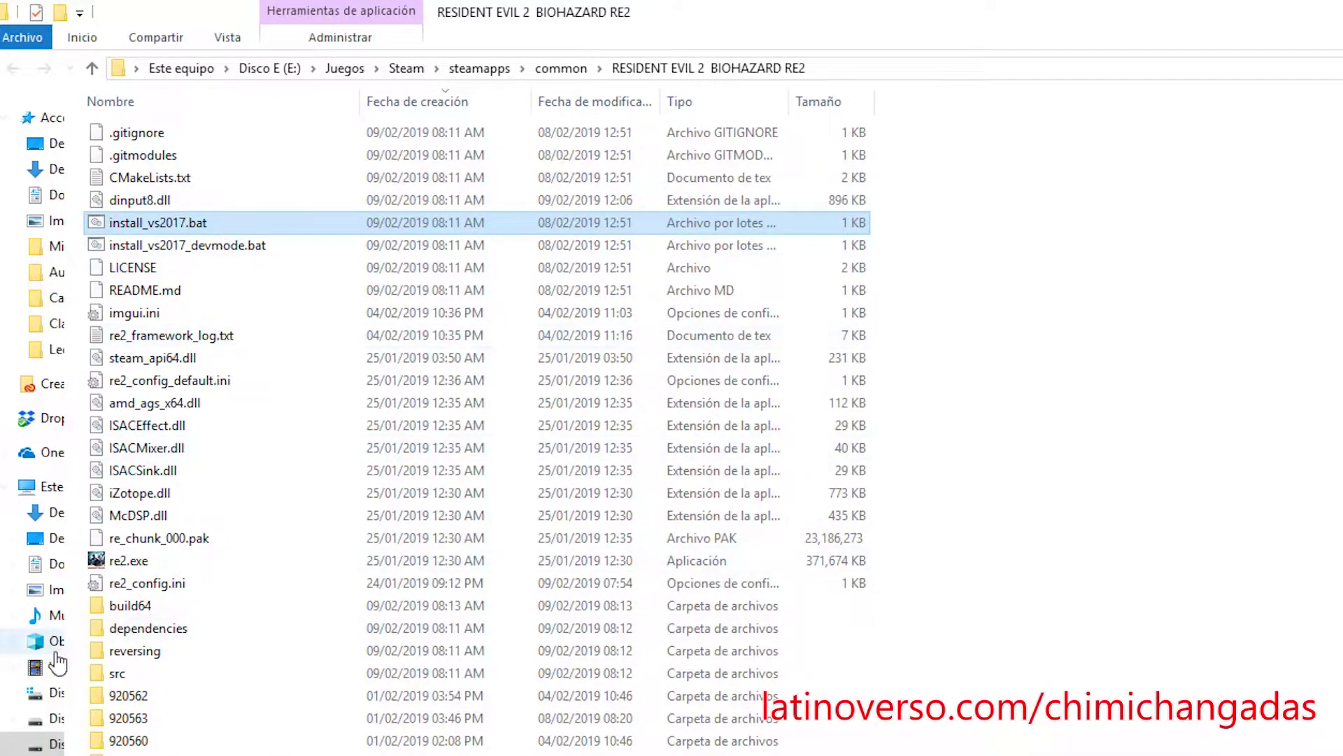
Launch RESIDENT EVIL 2 from the Steam library and move the REFramework window to the upper-right corner of the game screen
click(168, 562)
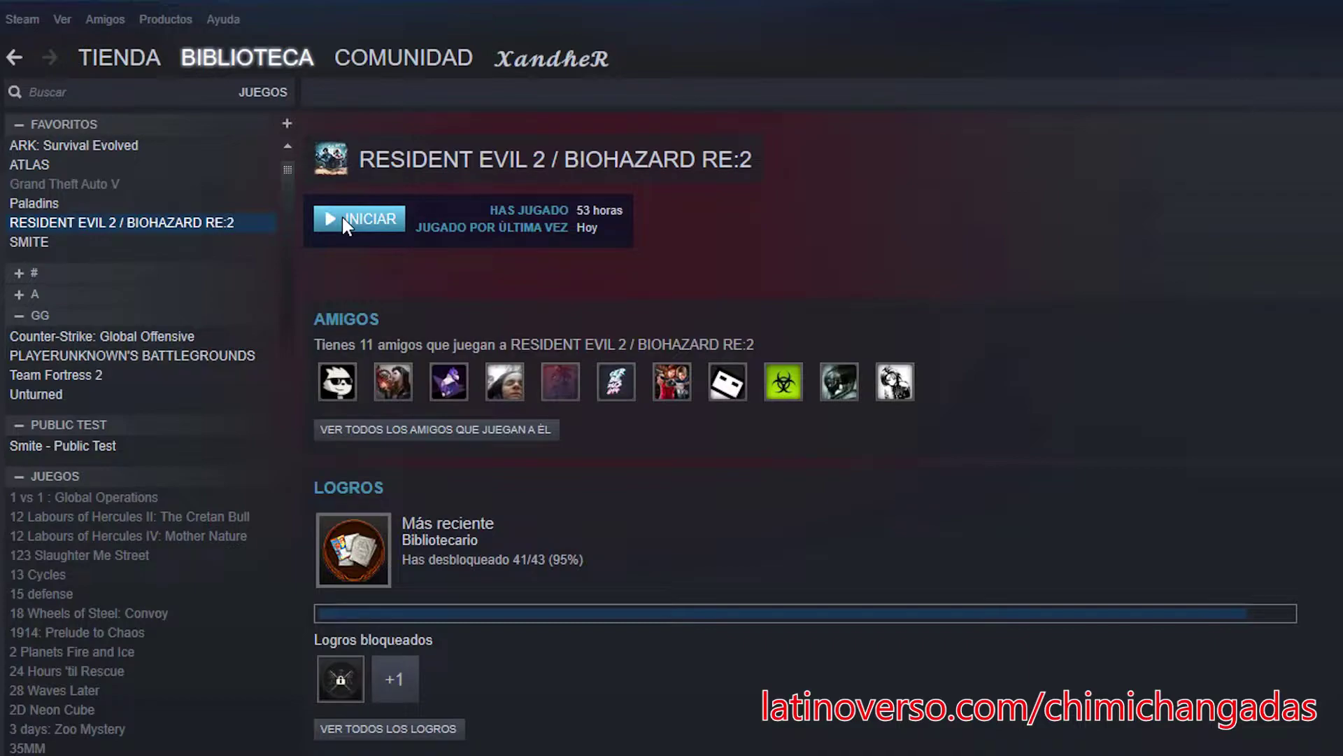
click(367, 224)
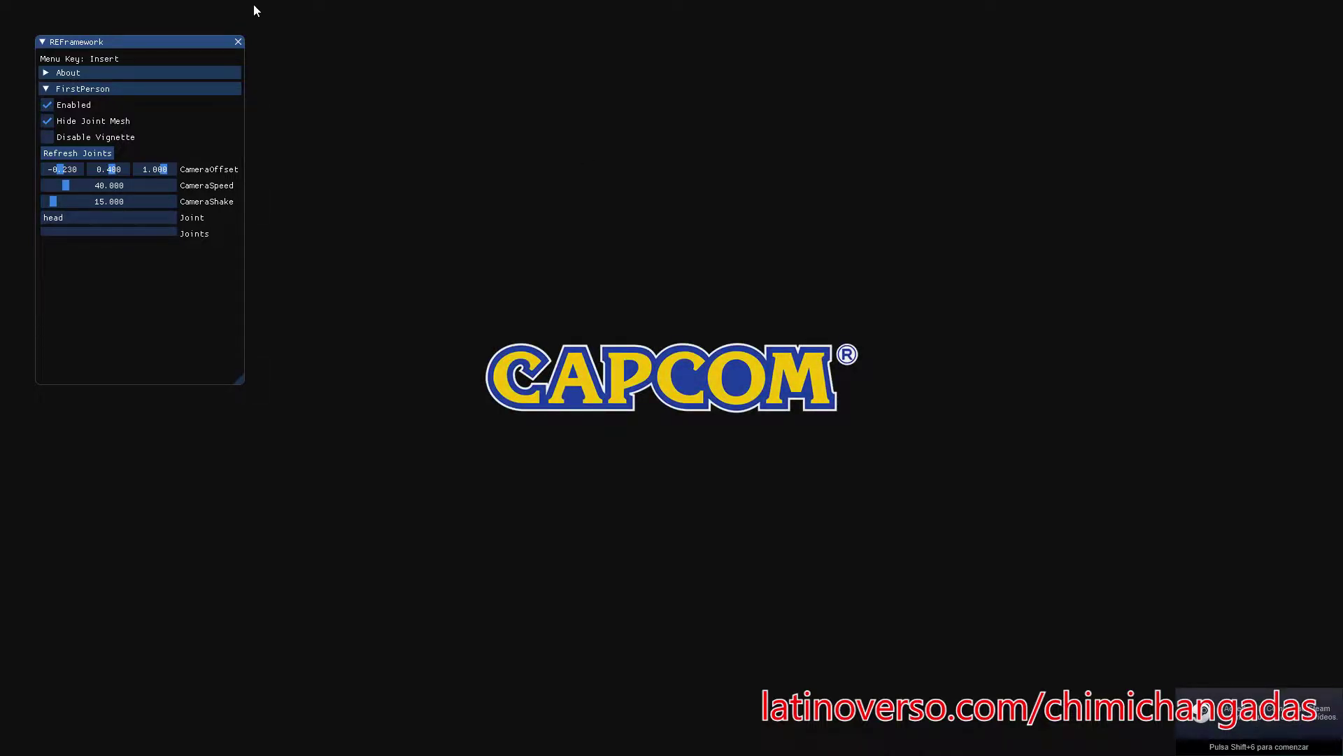
drag(139, 46, 1206, 28)
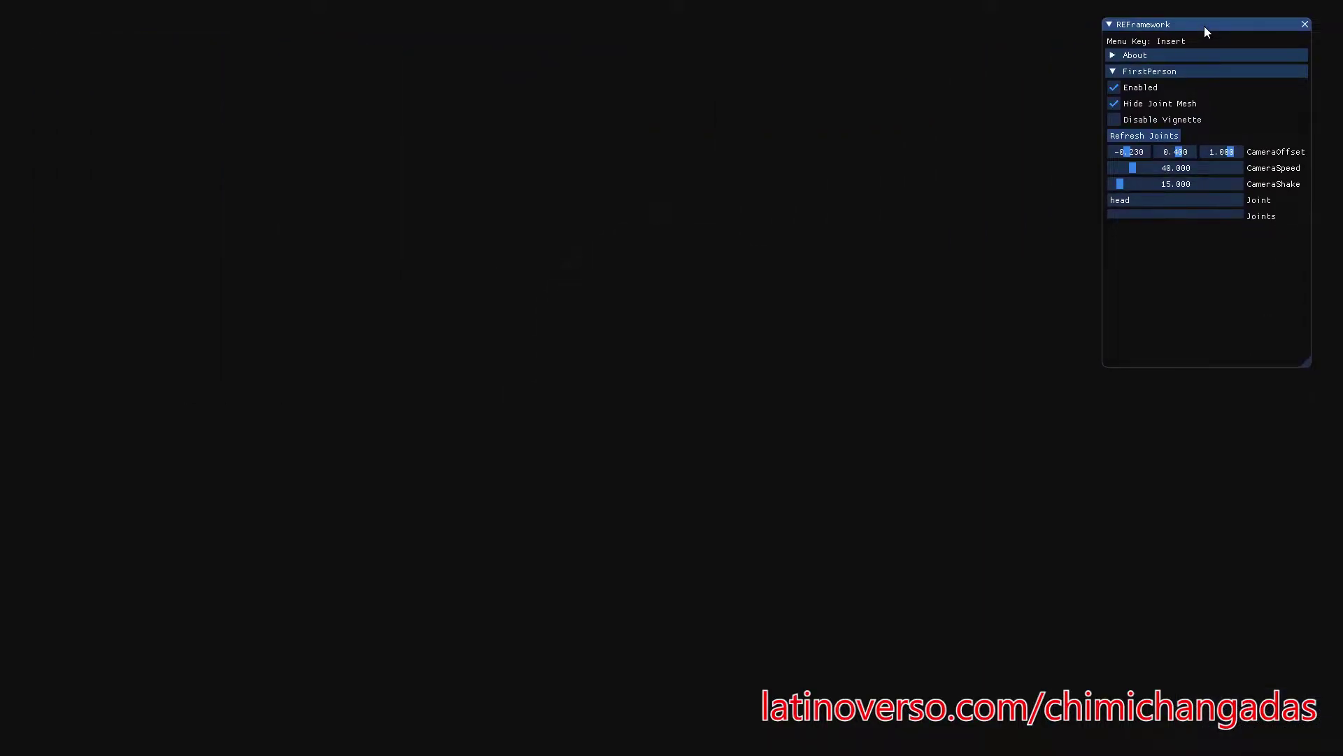